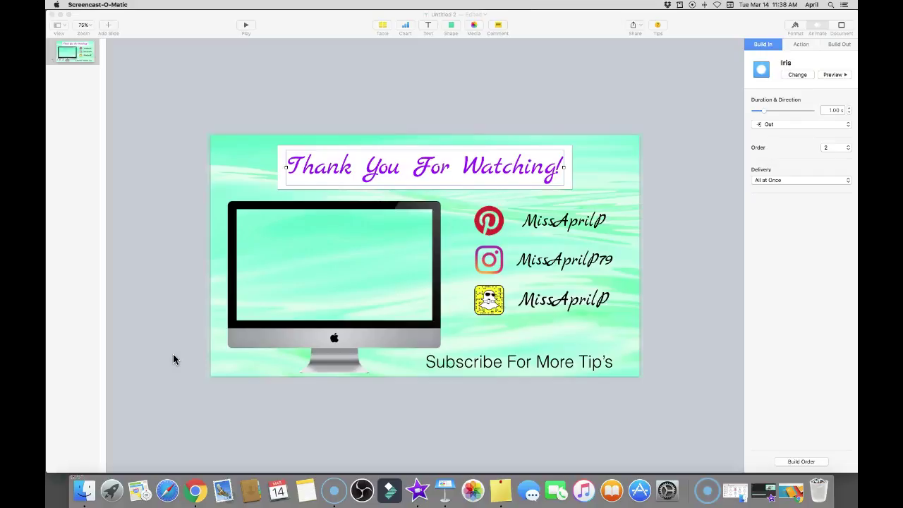
Restore the minimized iMovie project holding the 'Thank You For Watching' end-screen clip.
click(772, 486)
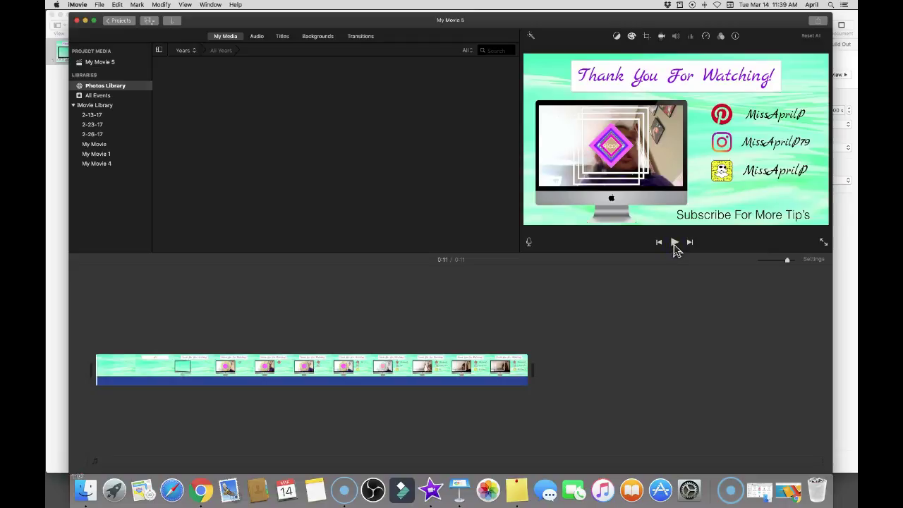
Replay the end-screen clip from its first frame, then minimize iMovie to return to Keynote.
click(658, 244)
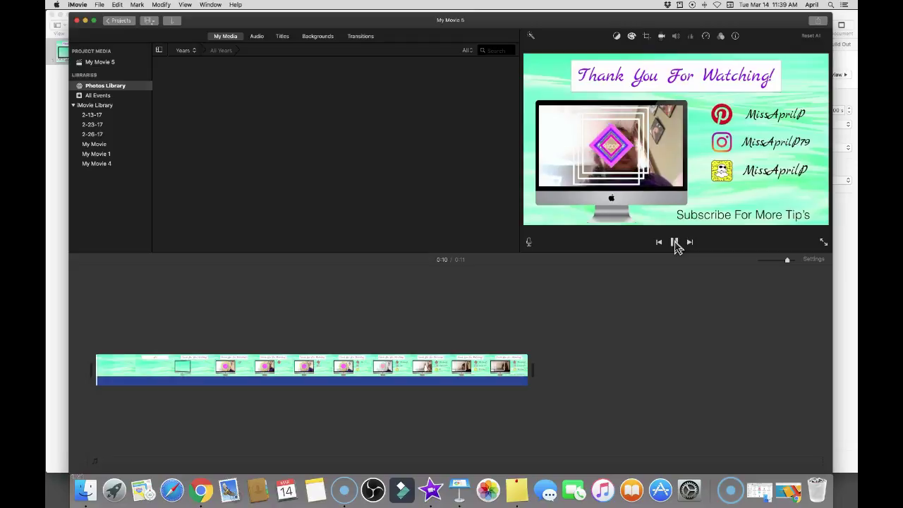
click(86, 22)
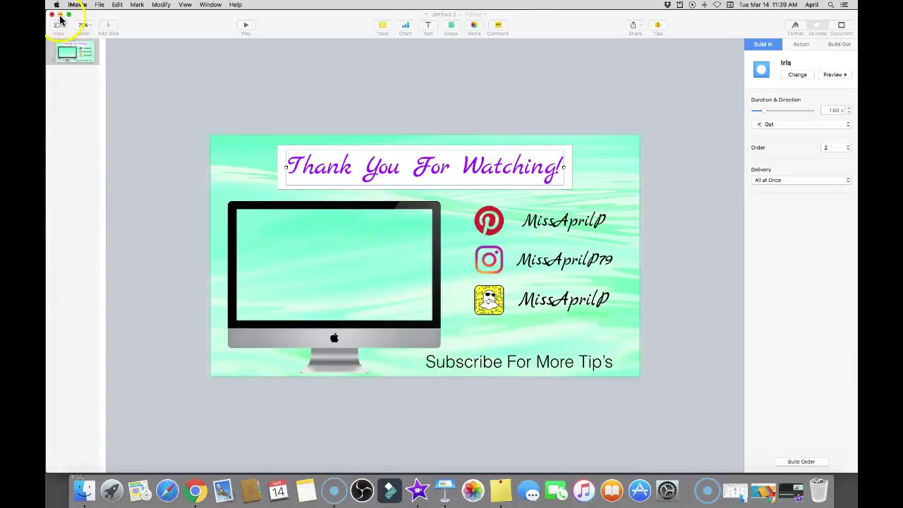
Bring the Keynote window forward, reposition it, and select everything on the end-screen slide.
click(97, 5)
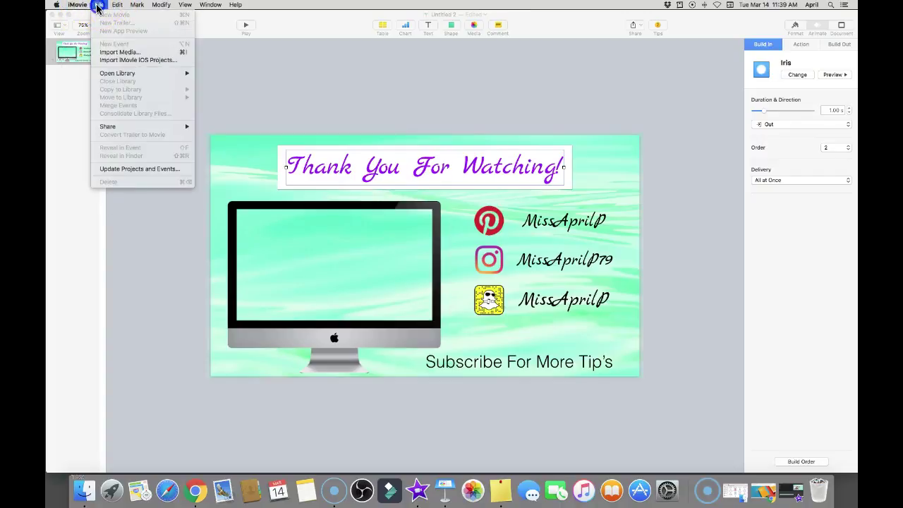
click(101, 7)
mouse_move(148, 28)
mouse_down()
mouse_move(145, 54)
mouse_move(141, 36)
mouse_up()
drag(124, 98, 546, 409)
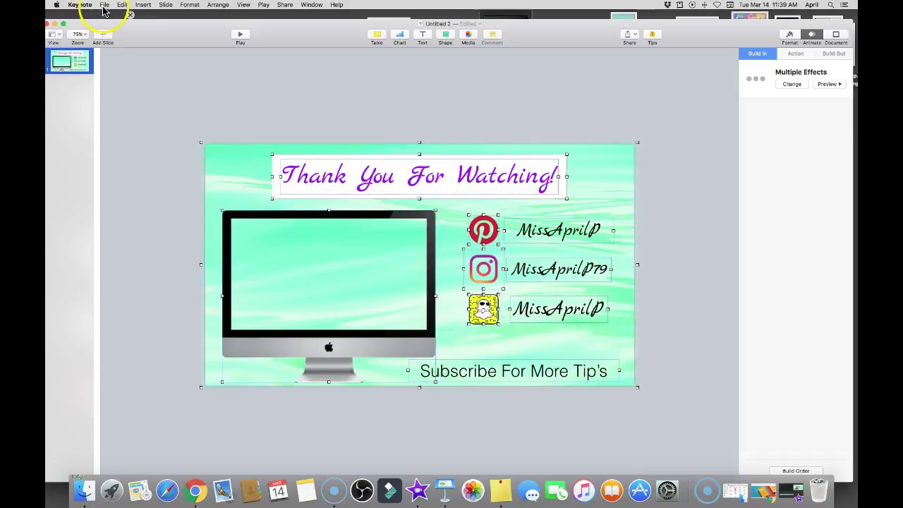
Create a new Wide presentation using the White theme.
click(103, 6)
mouse_move(80, 5)
click(107, 15)
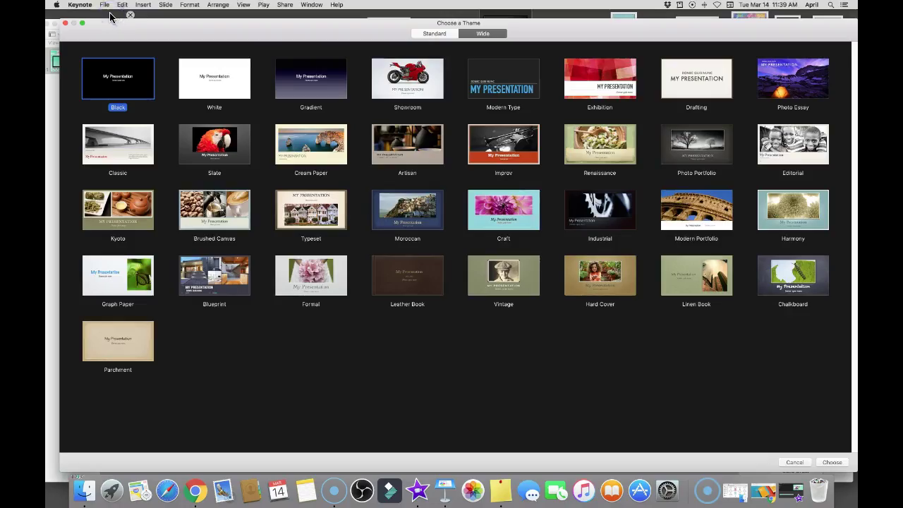
click(197, 80)
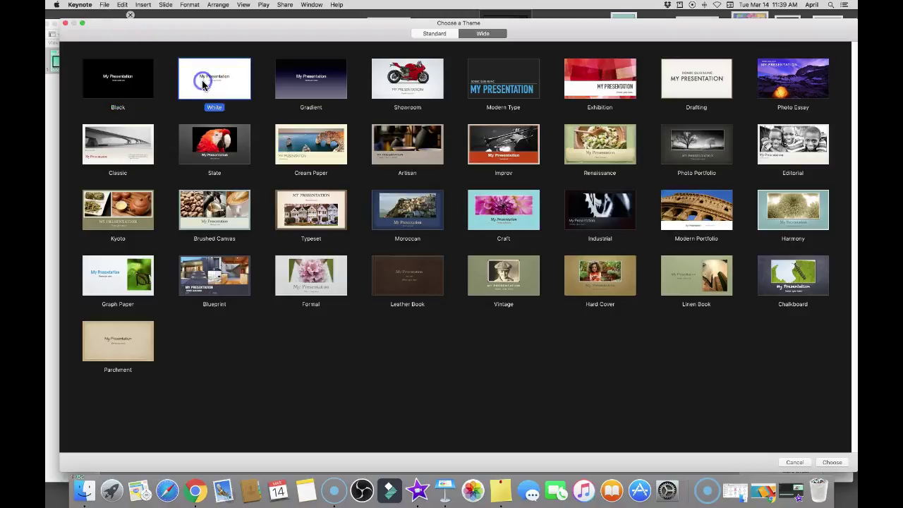
click(474, 35)
click(832, 463)
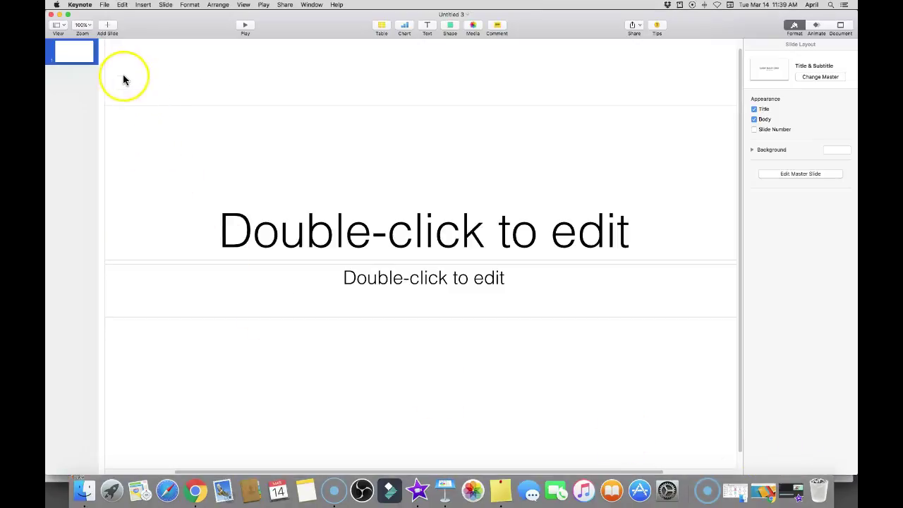
Cut both placeholder text boxes from the new slide and set the zoom to 75%.
drag(122, 79, 657, 391)
right_click(384, 225)
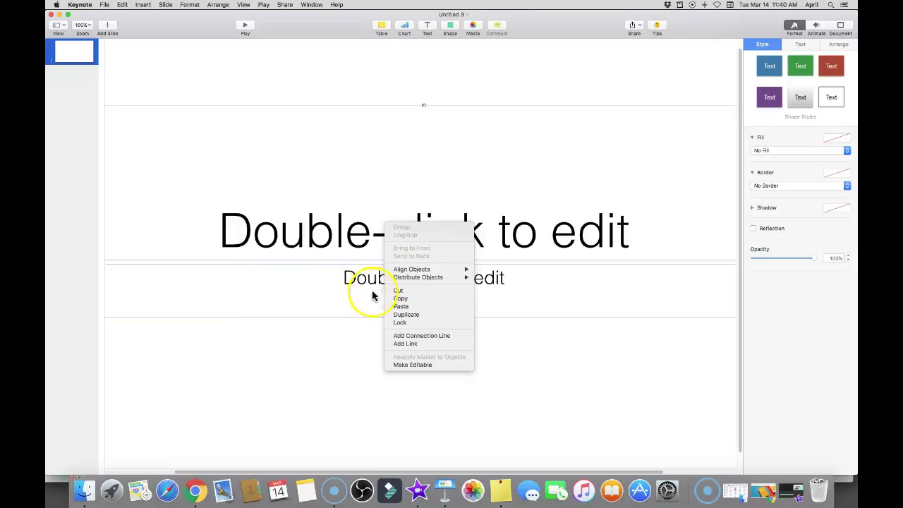
click(406, 290)
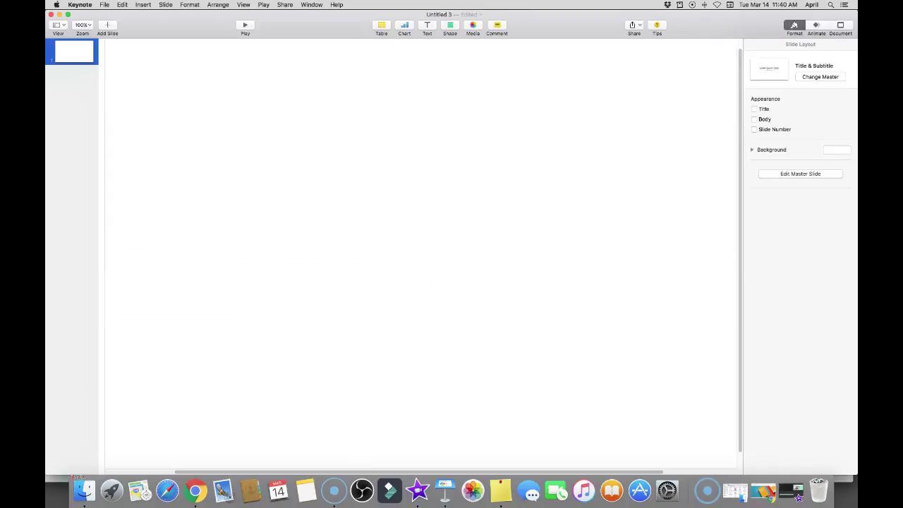
drag(144, 22, 146, 23)
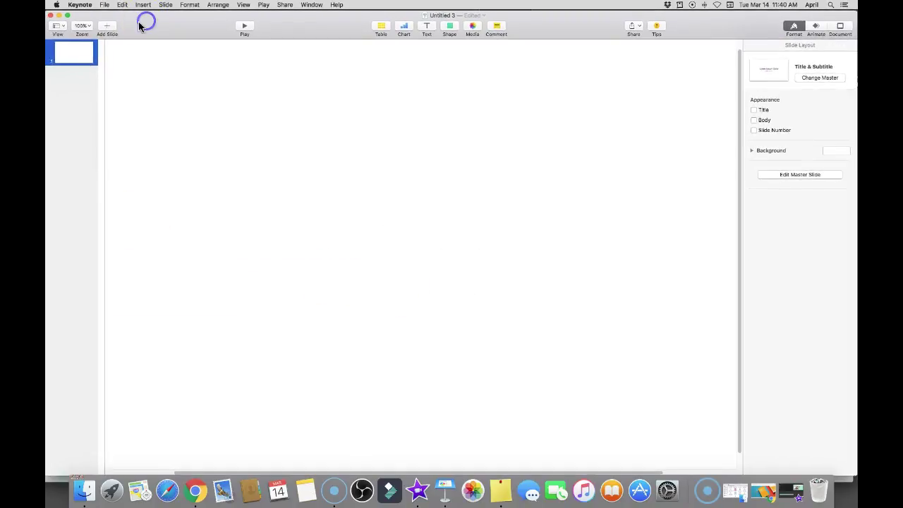
click(83, 25)
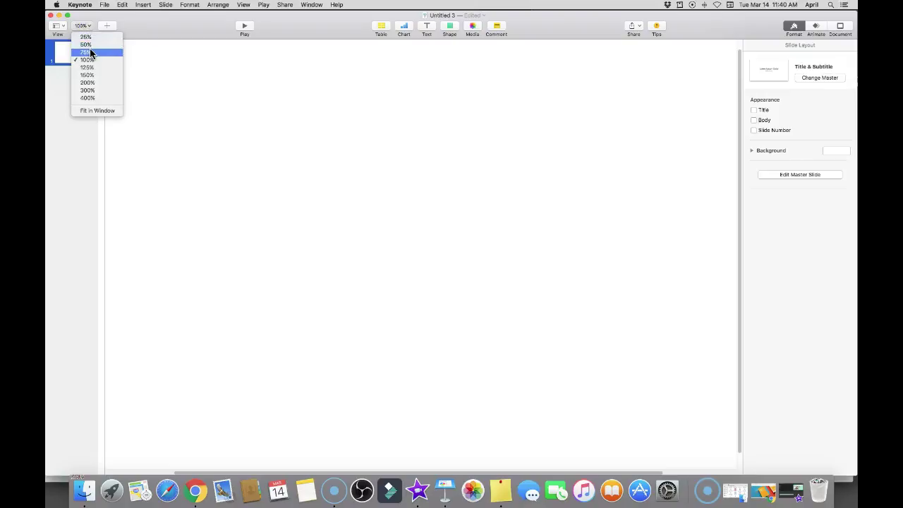
click(88, 52)
drag(278, 24, 274, 36)
Restore Chrome and make a PicMonkey Custom size design of 1280 × 720 pixels.
click(764, 487)
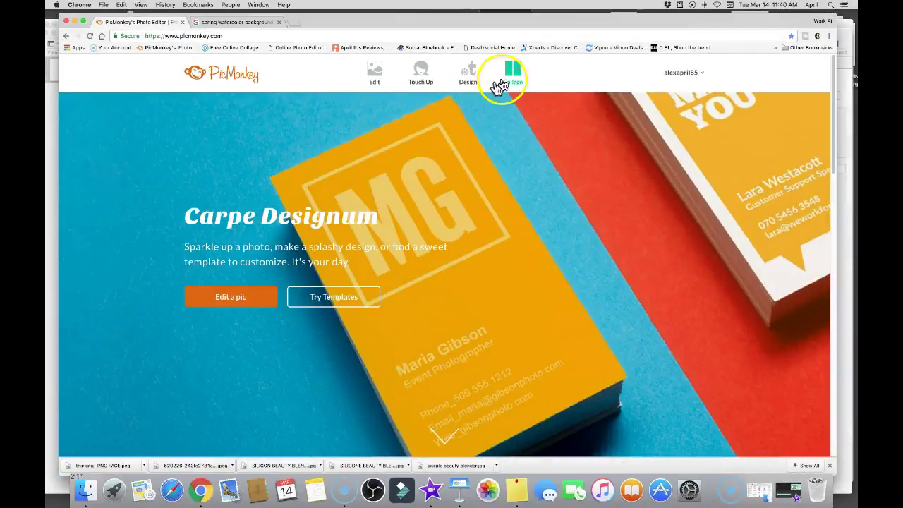
click(474, 73)
click(497, 177)
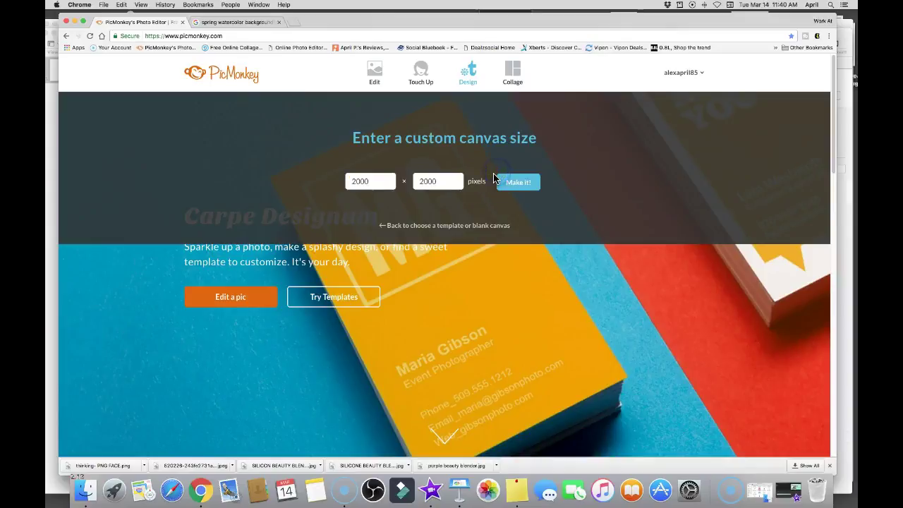
click(353, 183)
text(128)
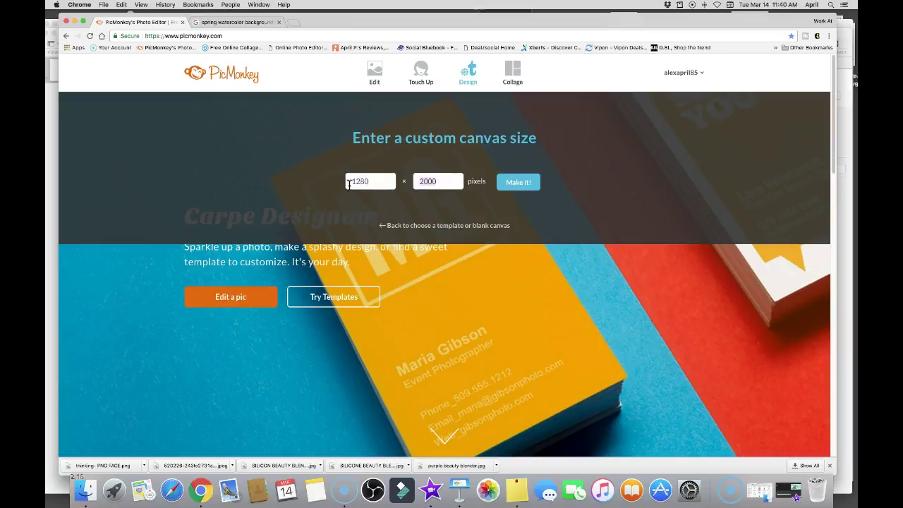
text(720)
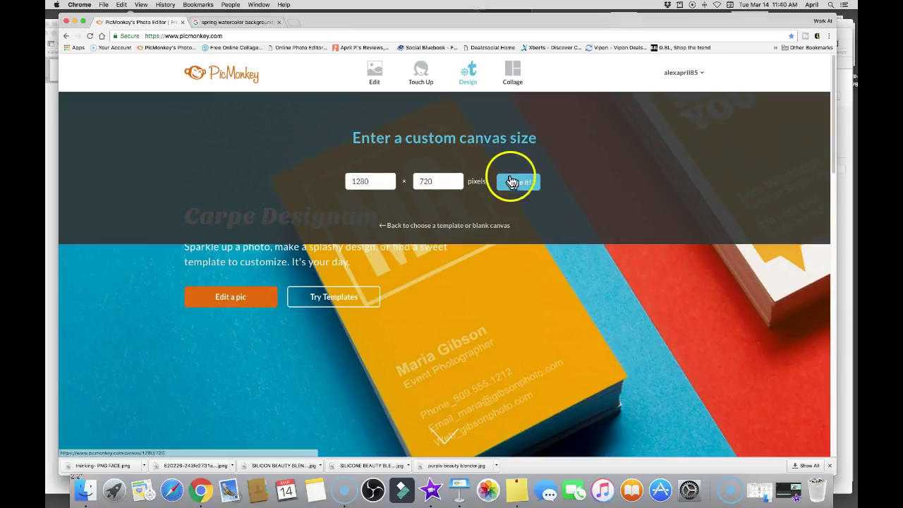
click(516, 182)
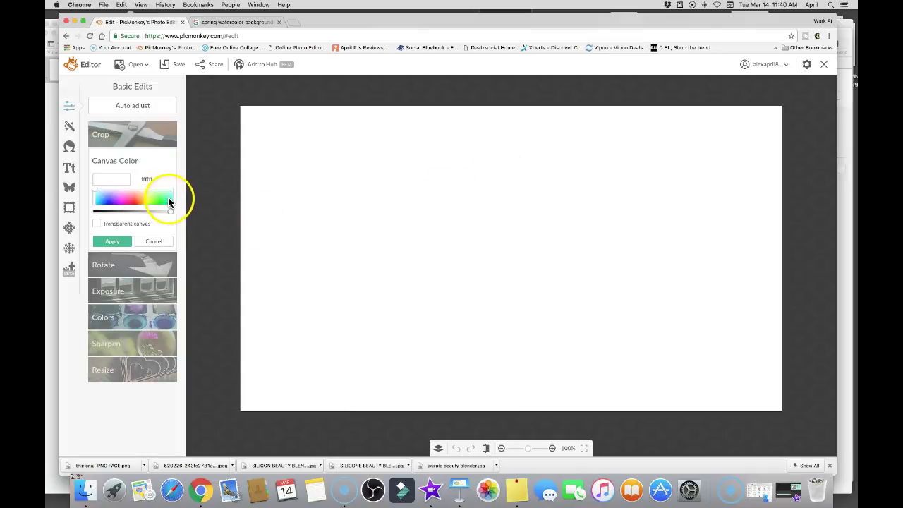
Tint the canvas pale mint (b3ffe1) and apply the colour.
click(166, 200)
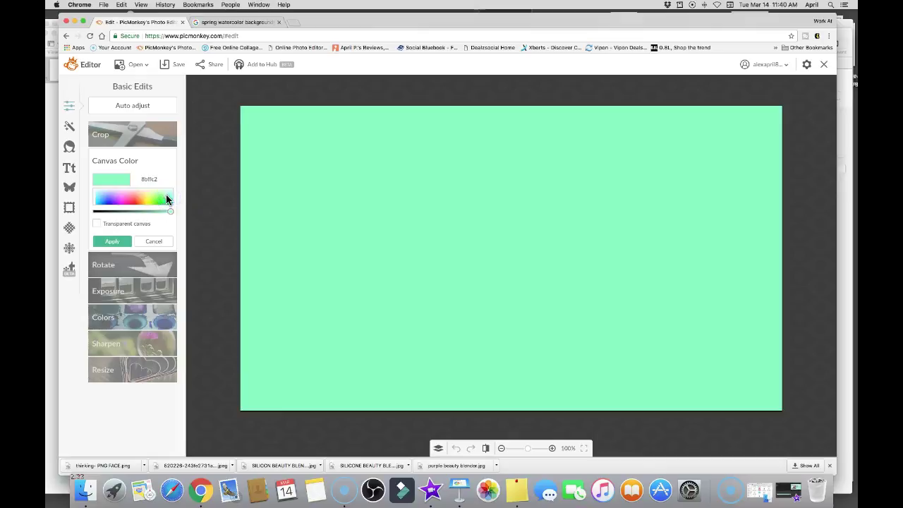
click(154, 197)
click(168, 197)
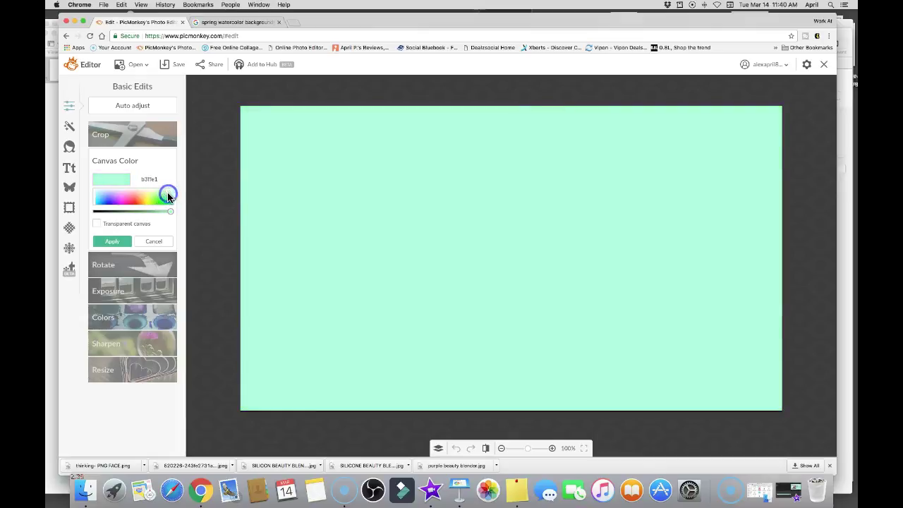
click(105, 240)
Apply the first Water texture to the canvas and open the Save page.
click(69, 248)
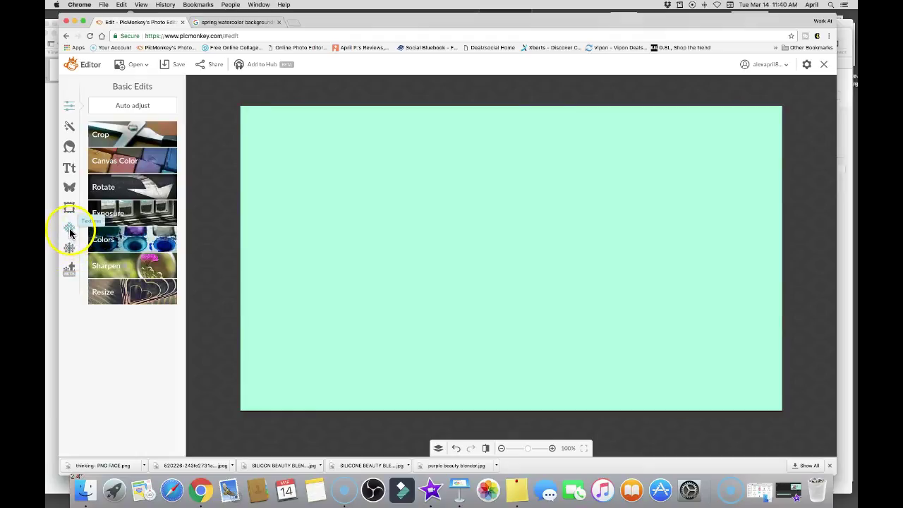
click(69, 231)
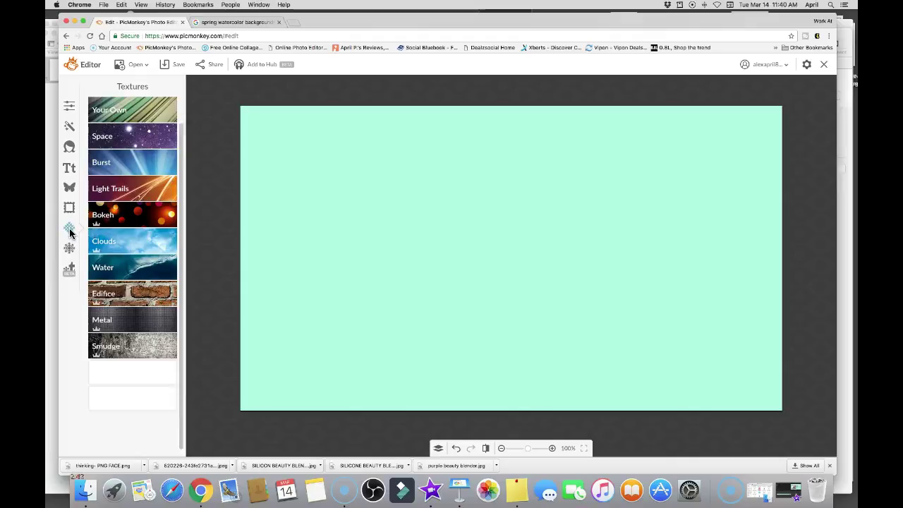
click(108, 271)
click(102, 295)
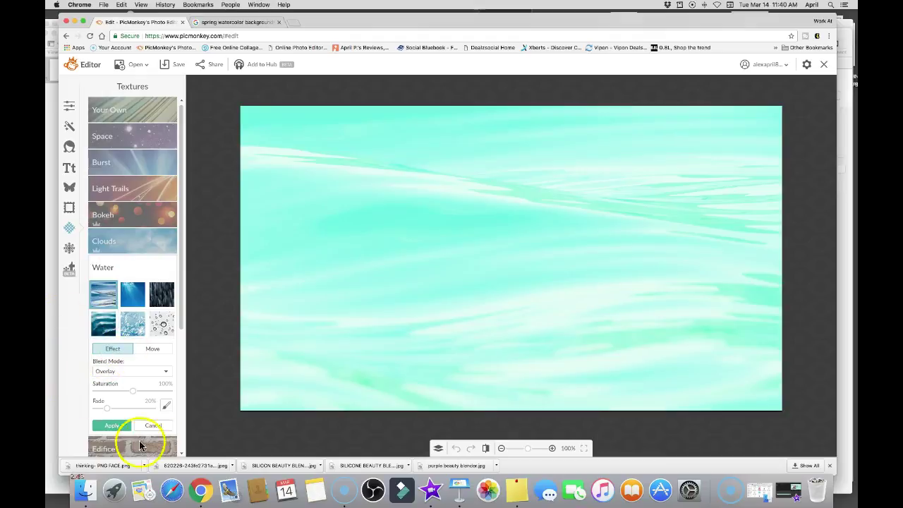
click(112, 426)
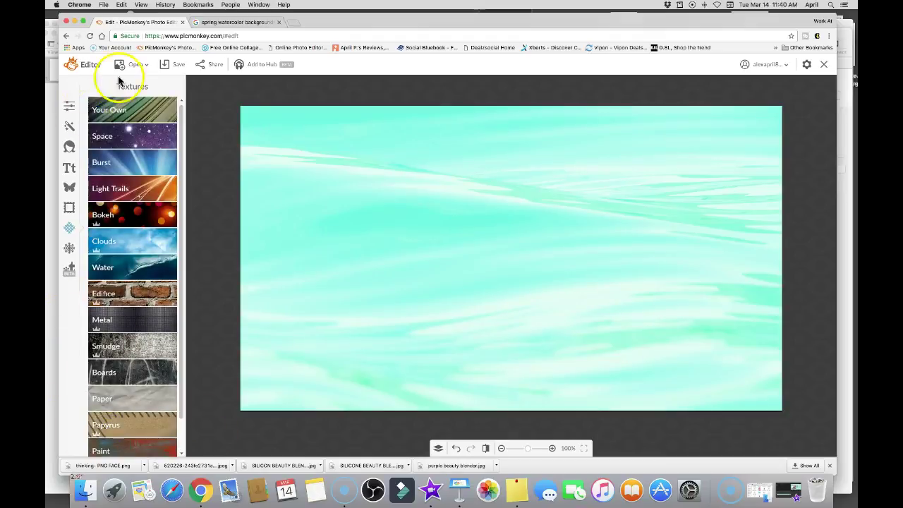
click(177, 64)
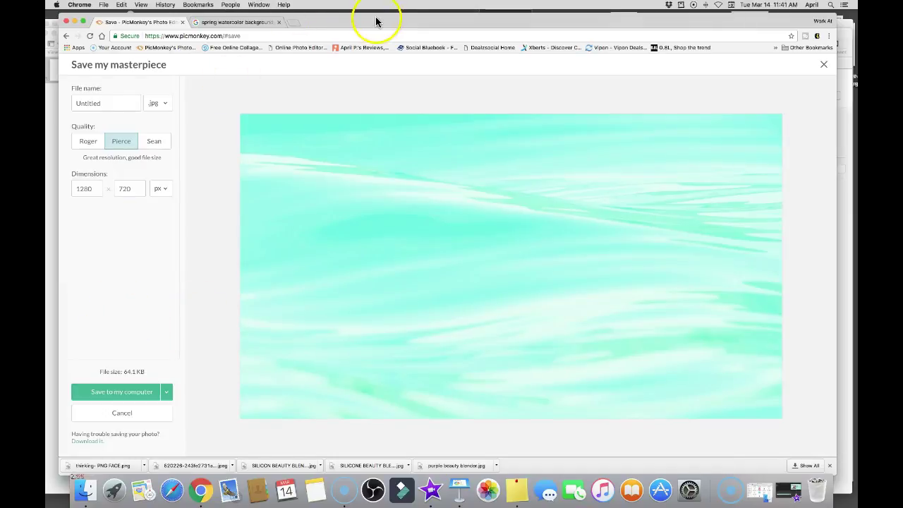
Drag the saved water image onto the Keynote slide.
drag(376, 21, 381, 41)
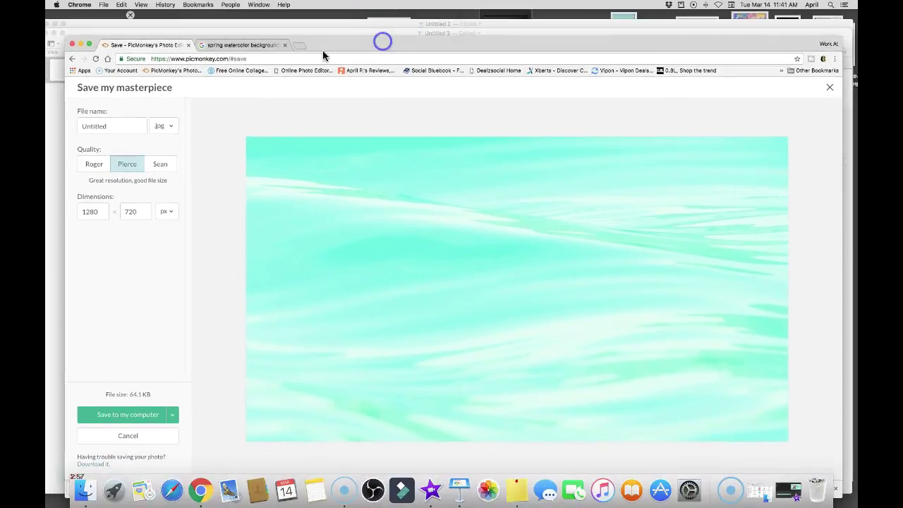
click(80, 44)
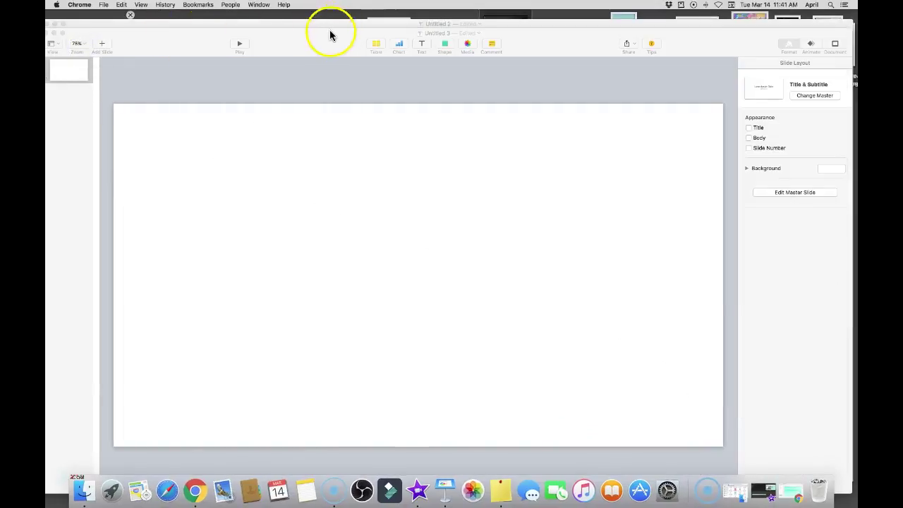
drag(330, 36, 314, 56)
drag(438, 35, 439, 268)
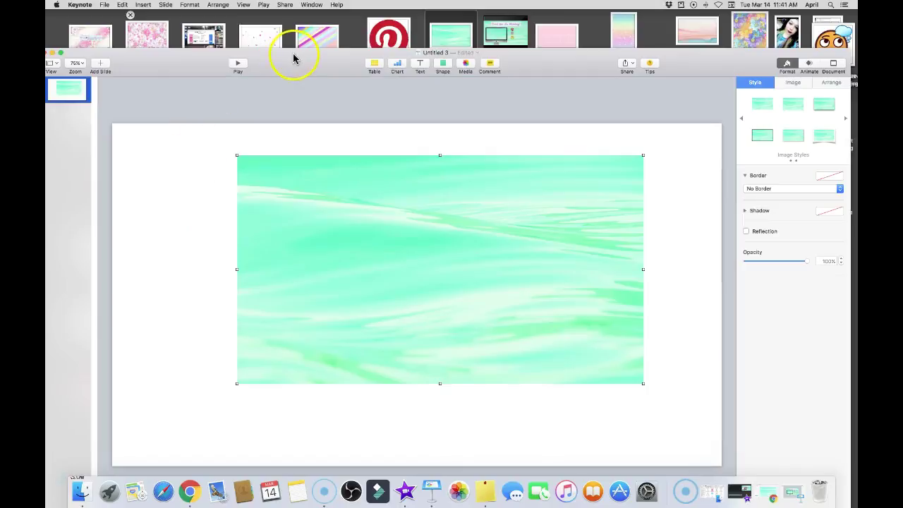
drag(294, 60, 296, 24)
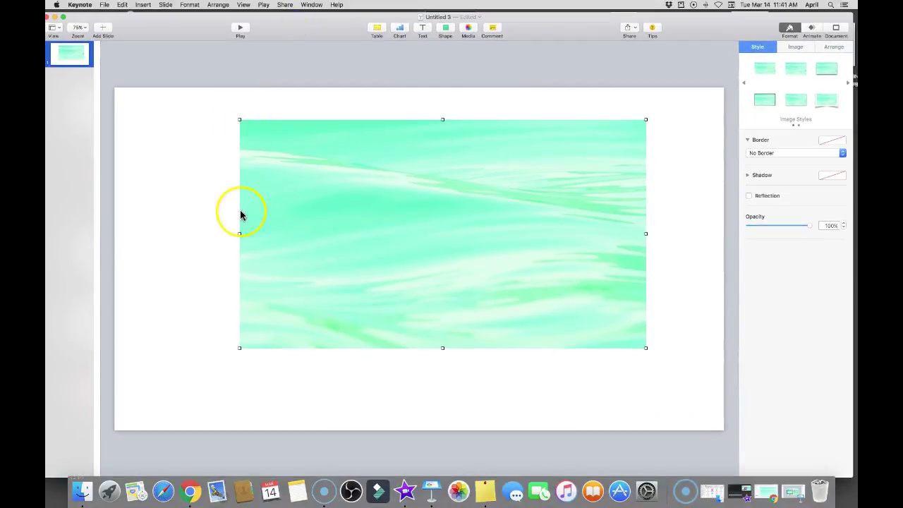
Resize and shift the water image until it covers the slide edge to edge.
drag(240, 234, 152, 259)
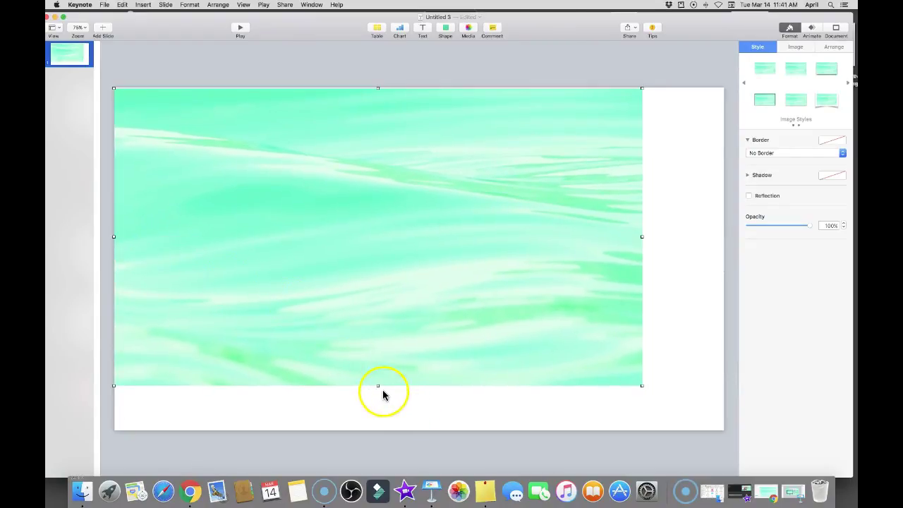
drag(377, 385, 376, 405)
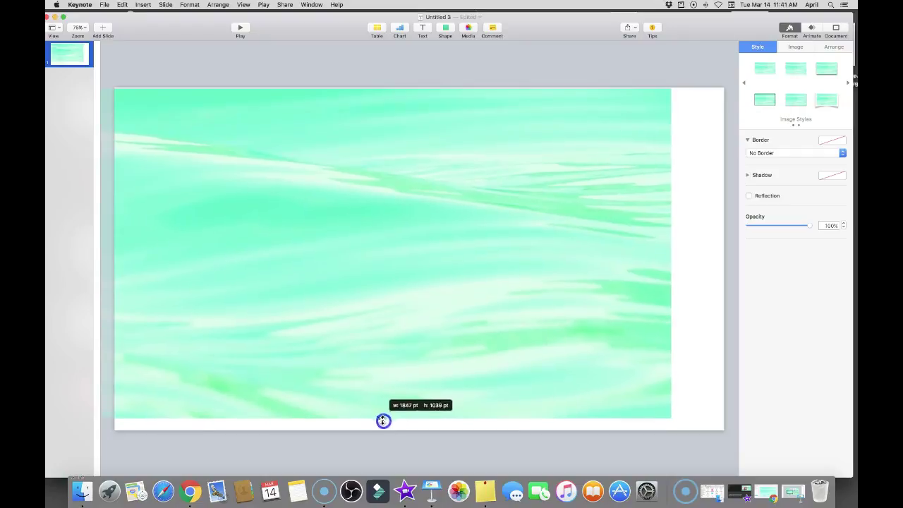
drag(383, 422, 388, 434)
drag(357, 395, 395, 392)
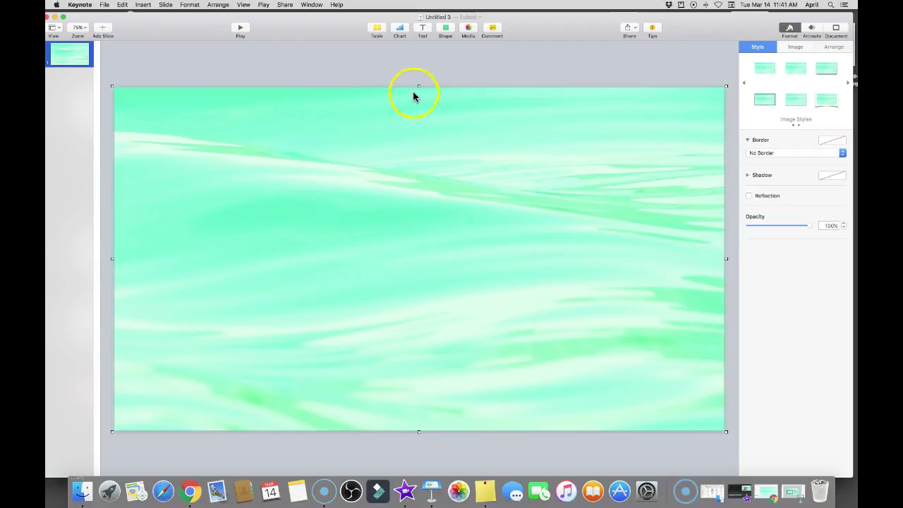
drag(418, 85, 418, 86)
Insert a text box and delete the leftover title and body placeholders.
click(422, 27)
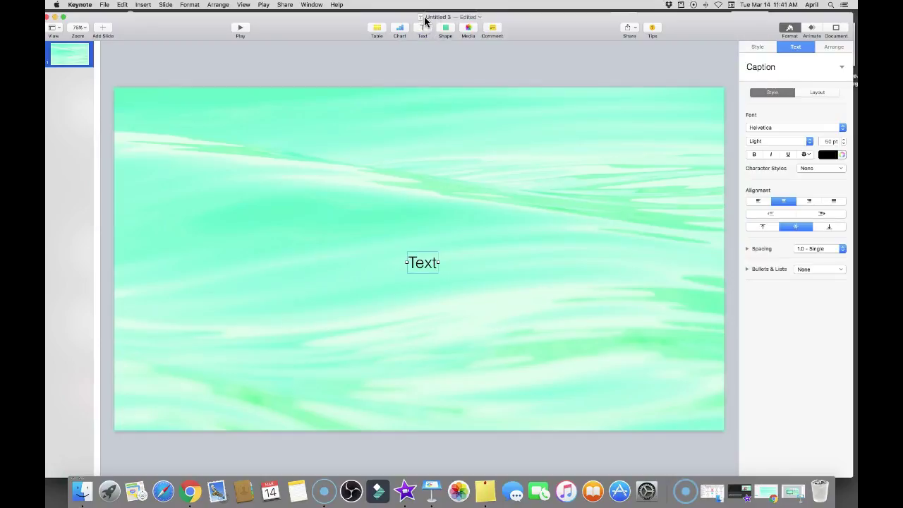
right_click(420, 262)
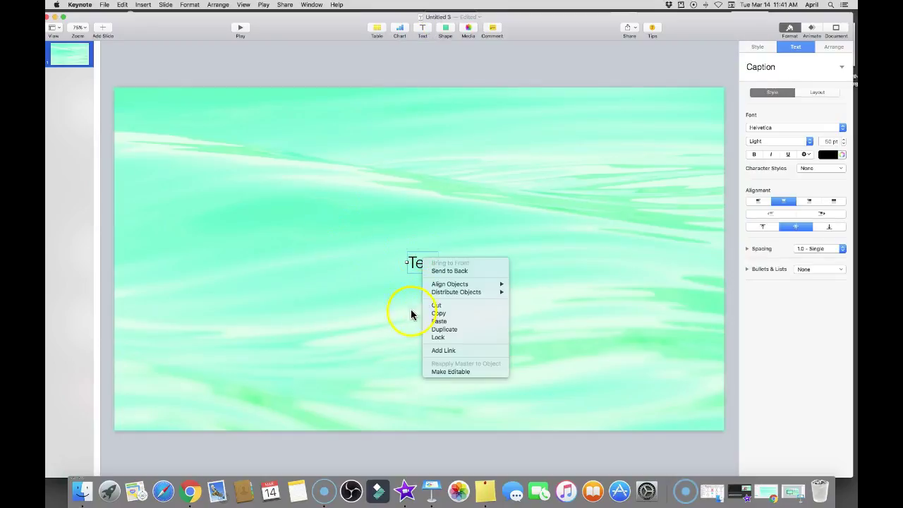
click(436, 321)
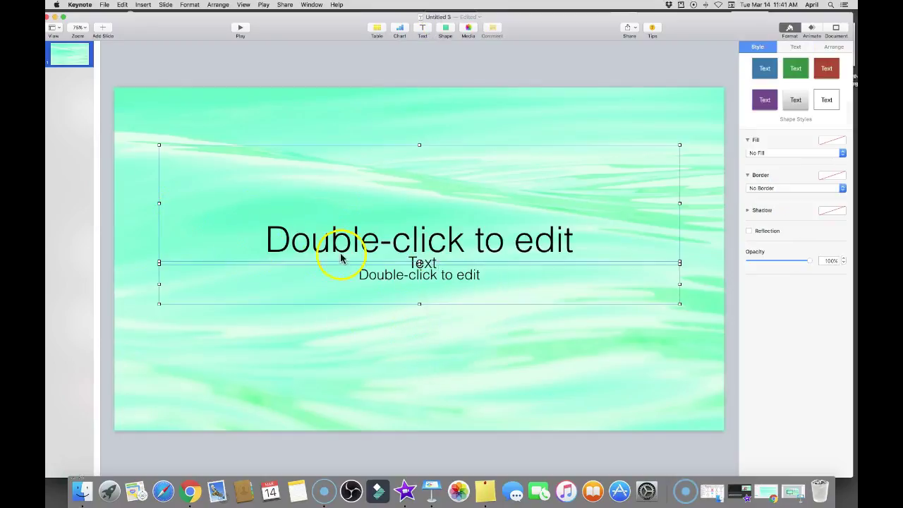
mouse_move(201, 139)
mouse_down()
mouse_move(212, 160)
mouse_move(198, 135)
mouse_up()
right_click(216, 179)
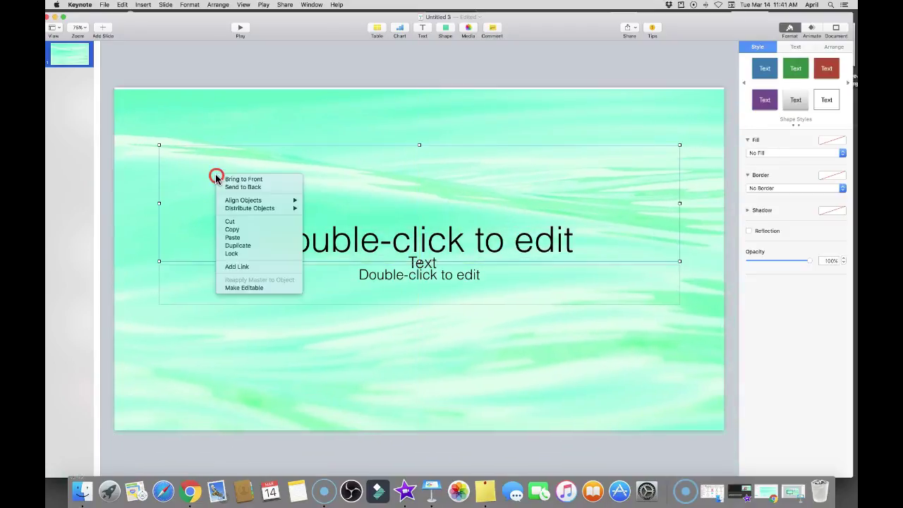
click(228, 222)
right_click(325, 271)
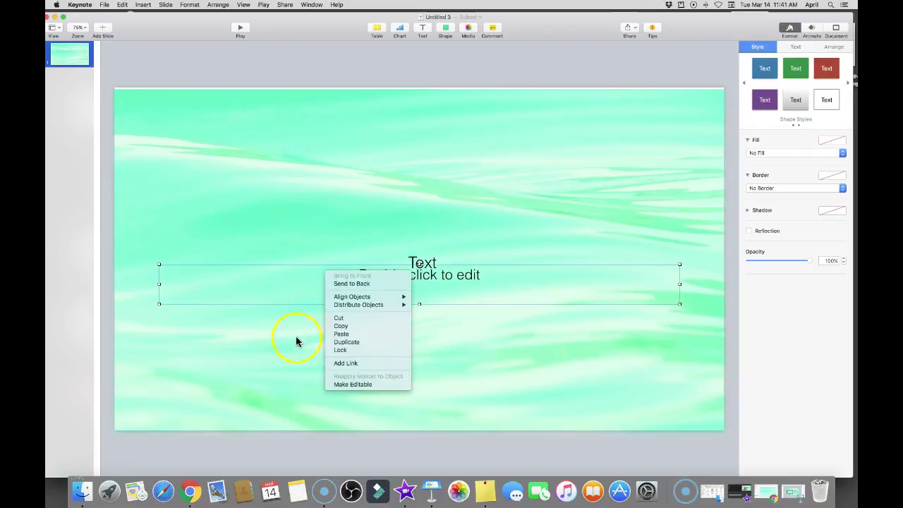
click(336, 318)
Move the text box toward the top and type 'Thank You For Watching!'.
drag(435, 265, 416, 156)
click(194, 212)
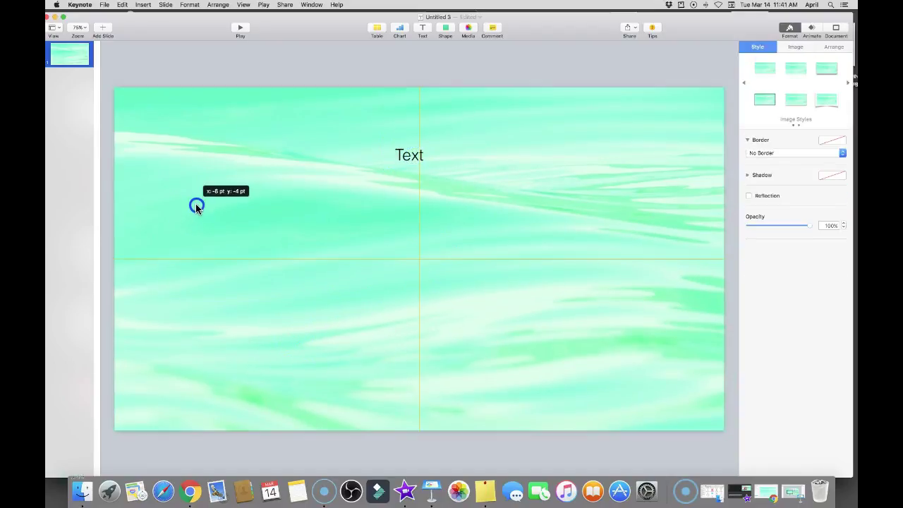
click(413, 159)
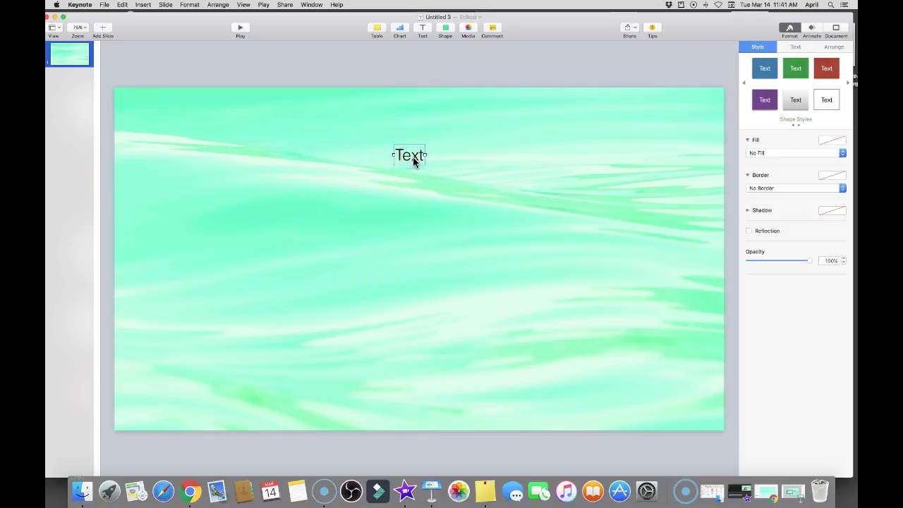
double_click(411, 156)
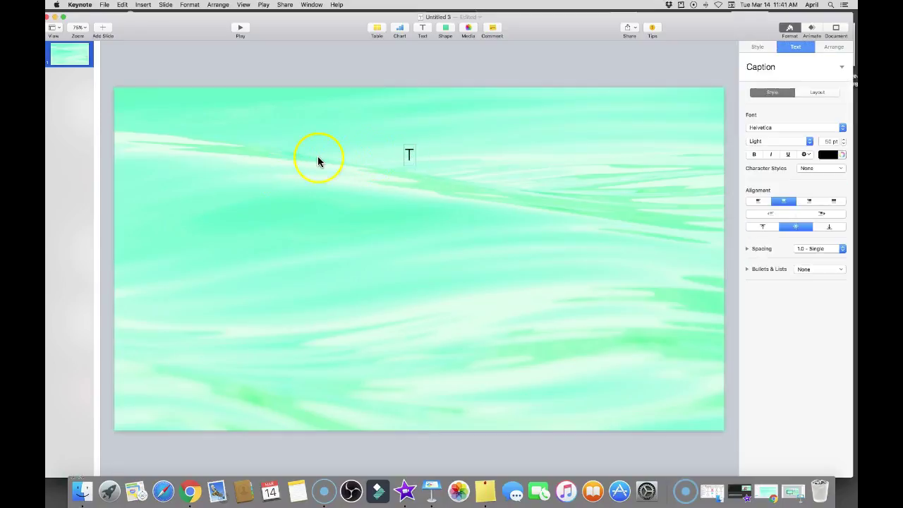
text(Thank)
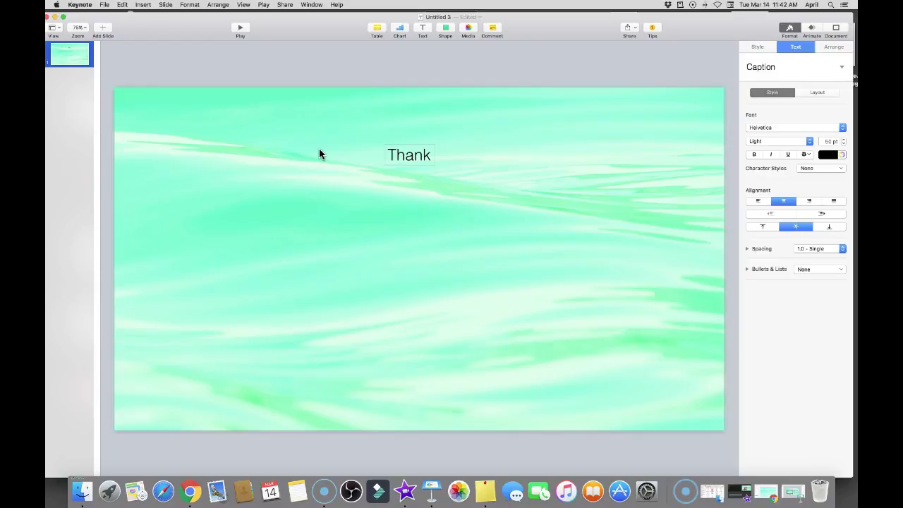
text( You)
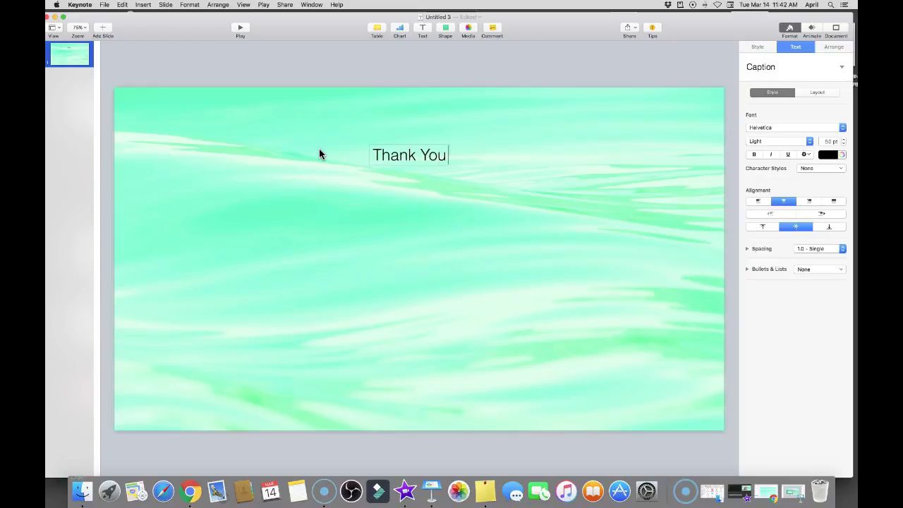
text( For)
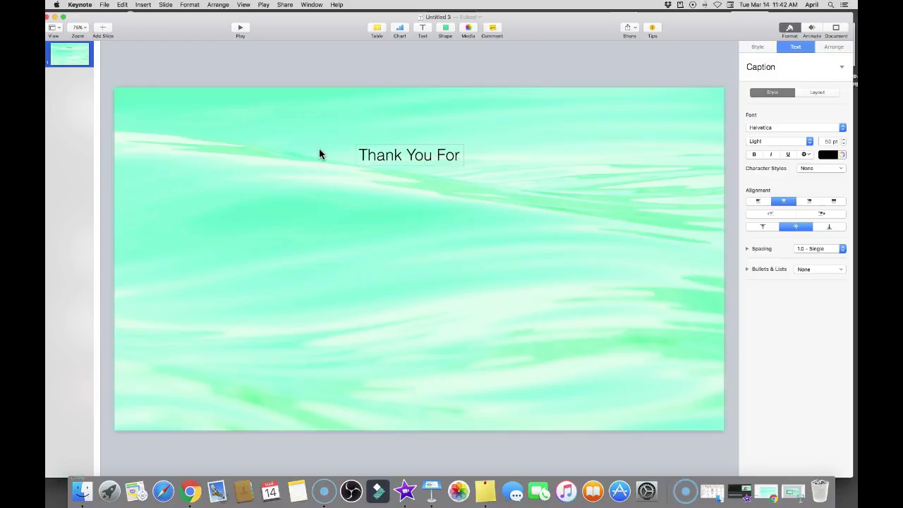
text( Watch)
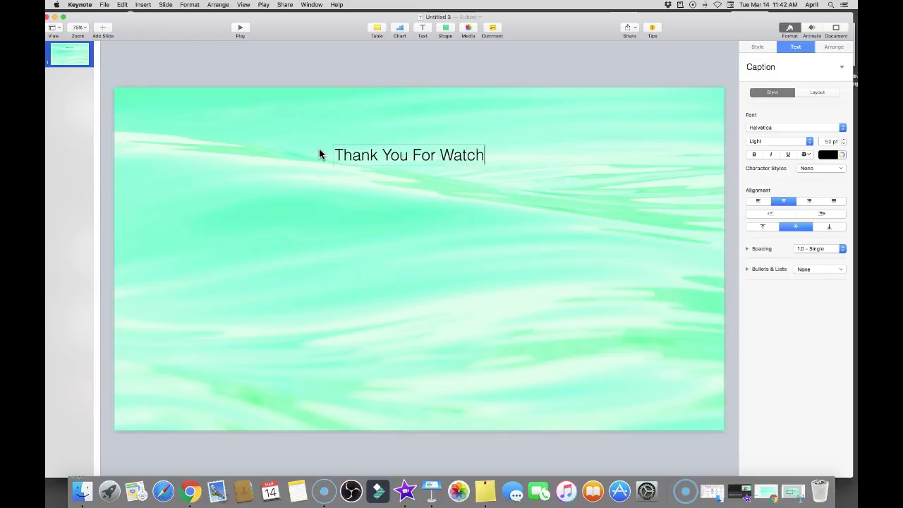
text(ing)
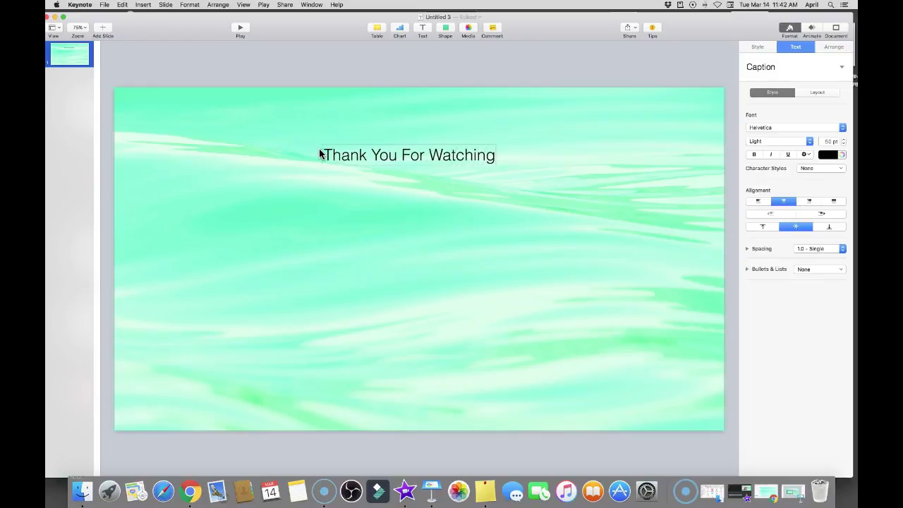
text(!)
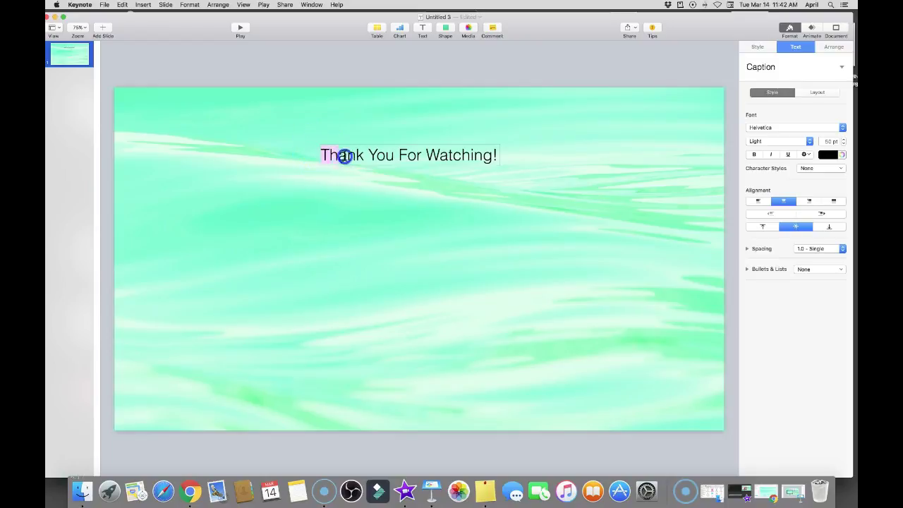
Enlarge the title to 97 pt and set it in the Marck Script font.
click(844, 138)
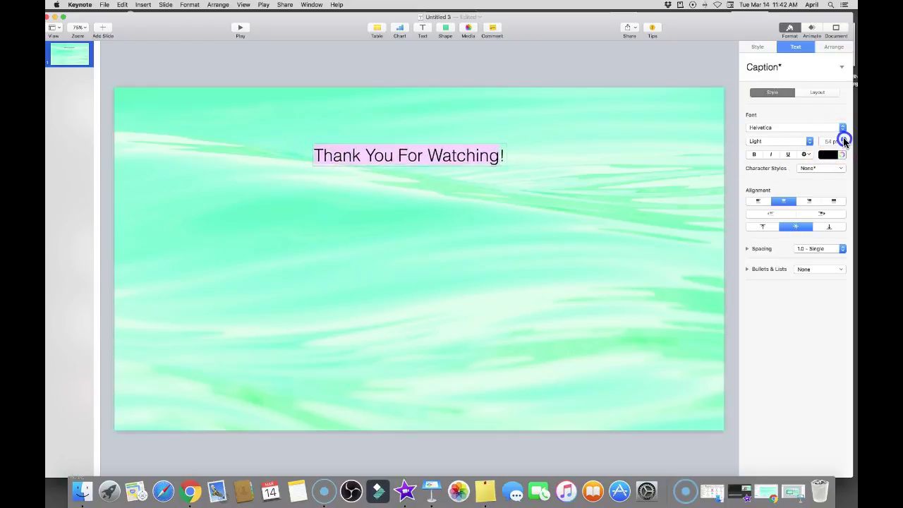
drag(844, 138, 843, 138)
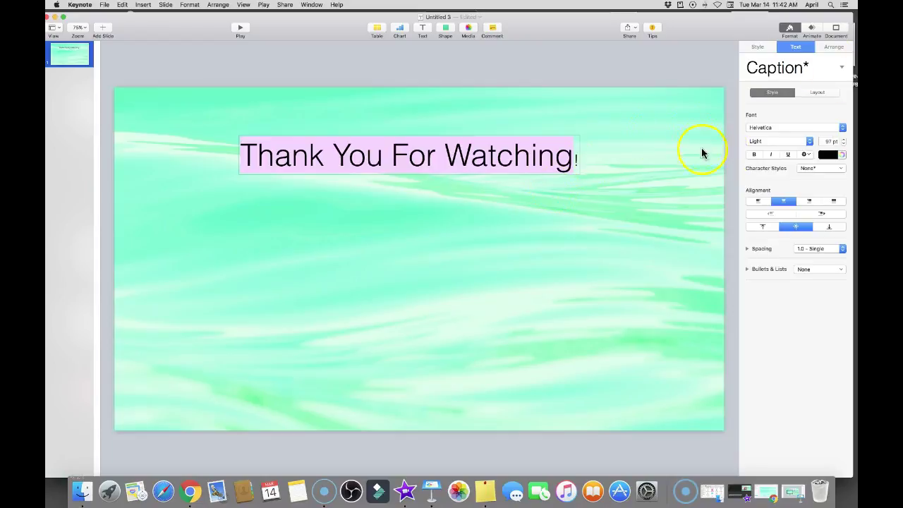
click(767, 128)
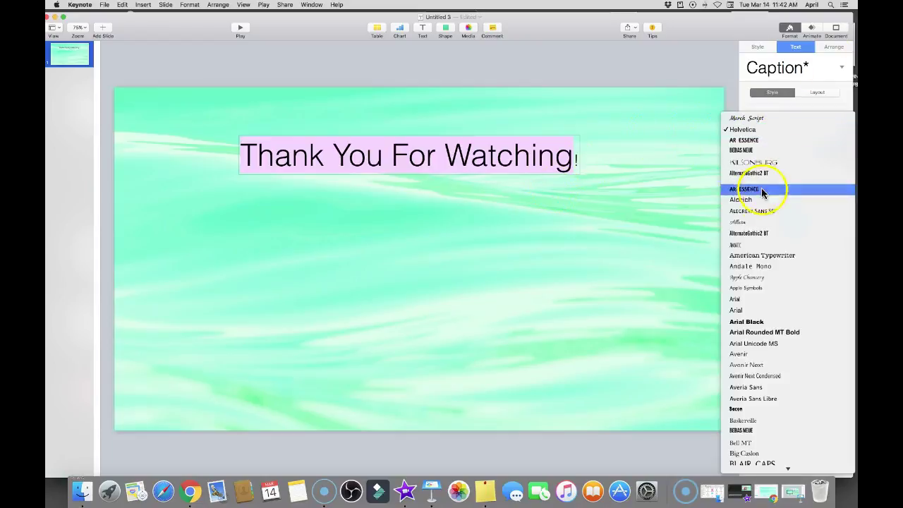
scroll(772, 349, down, 3)
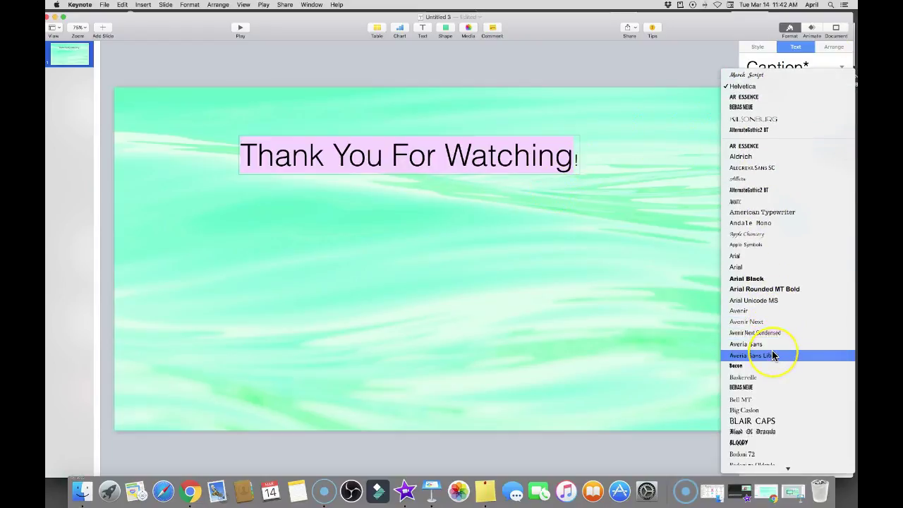
scroll(772, 355, down, 2)
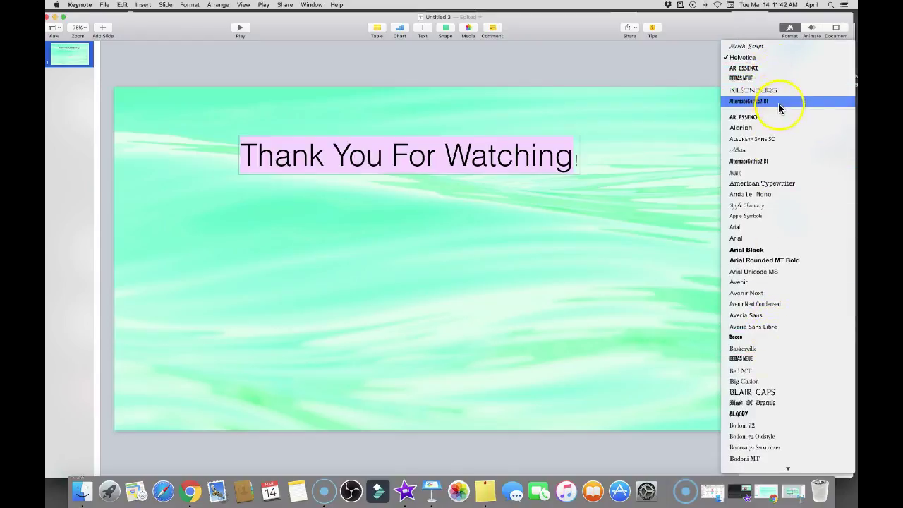
click(773, 46)
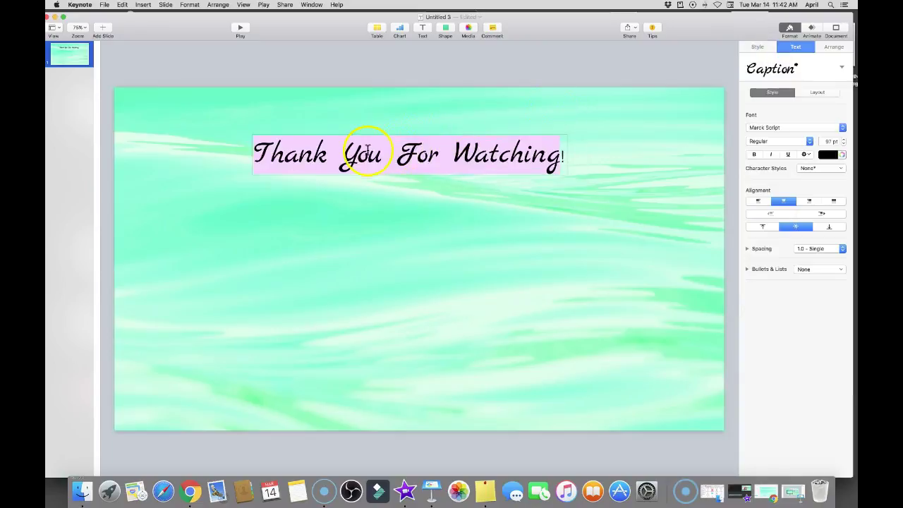
click(808, 365)
Move the title up so it sits centred near the top of the slide.
click(460, 445)
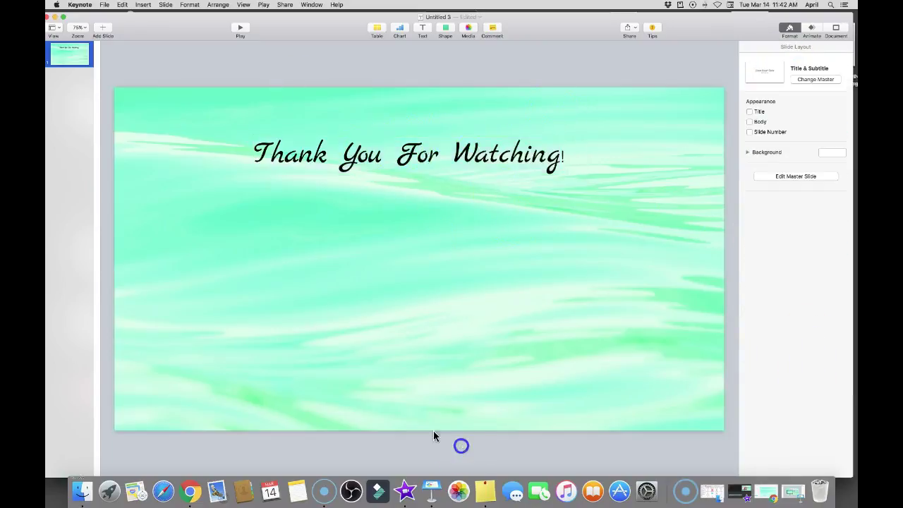
drag(336, 162, 380, 132)
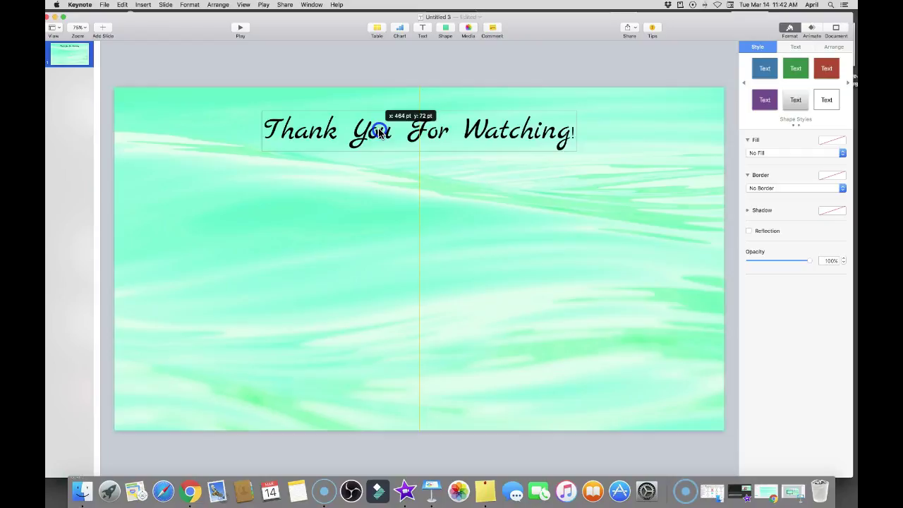
drag(379, 132, 379, 133)
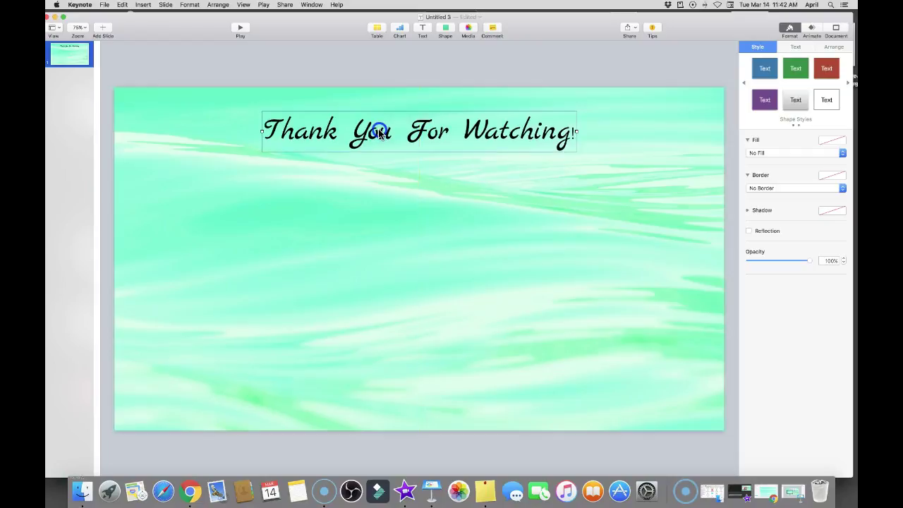
Add a square shape and stretch it into a wide rectangle across the top over the title.
click(445, 29)
click(418, 86)
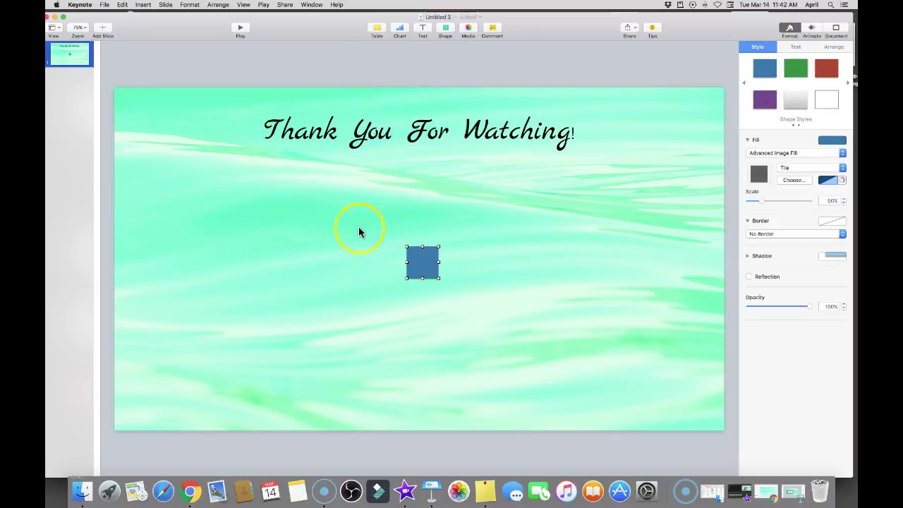
drag(422, 269, 267, 161)
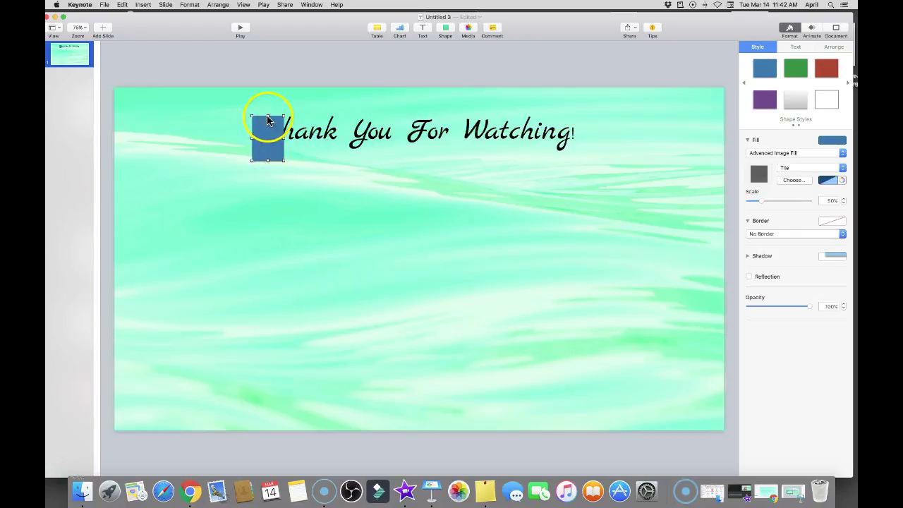
drag(267, 117, 596, 125)
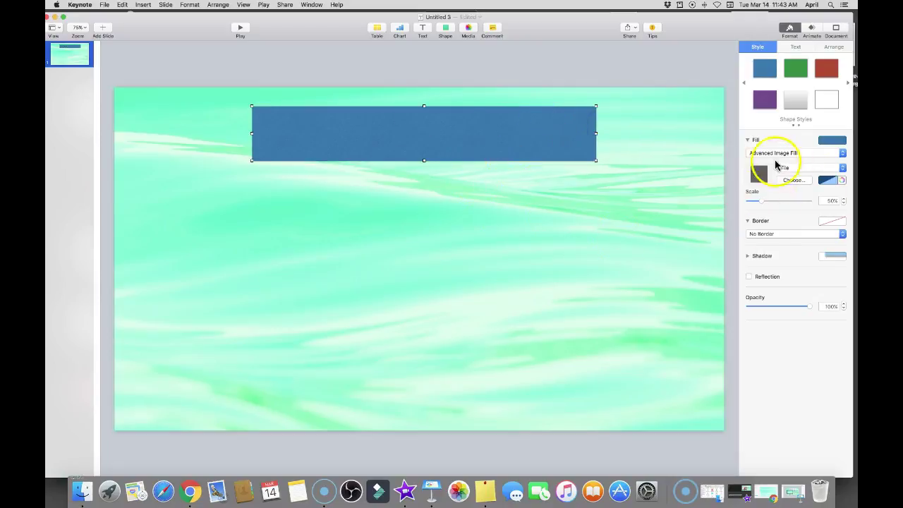
Switch the rectangle to Color Fill and, after trying several colours, fill it with white (Snow).
click(767, 153)
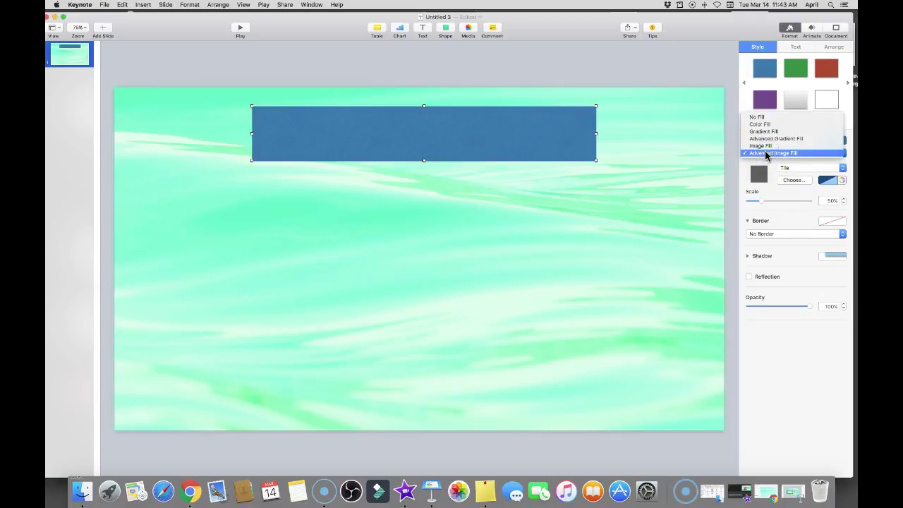
click(756, 124)
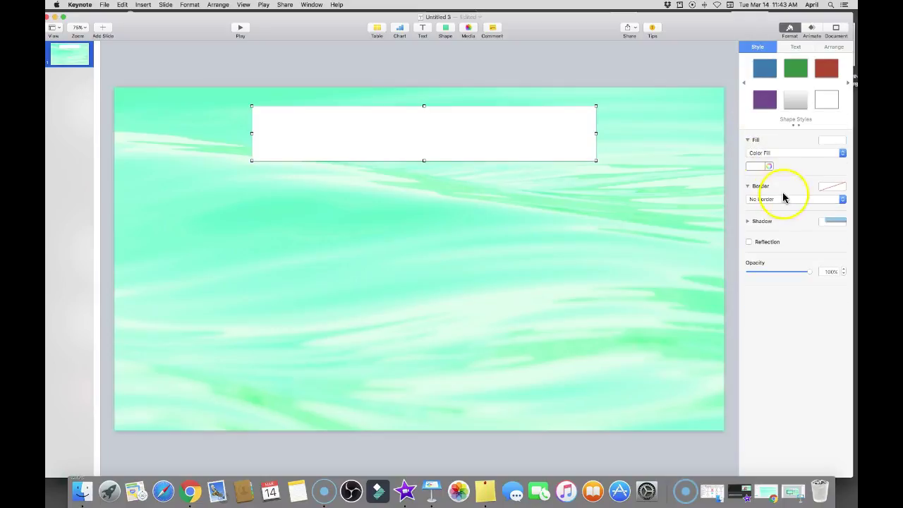
click(769, 171)
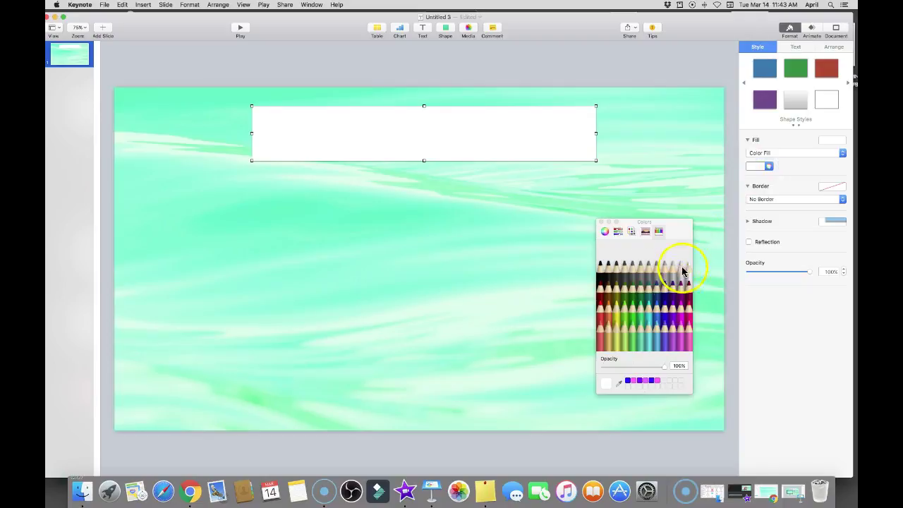
click(654, 318)
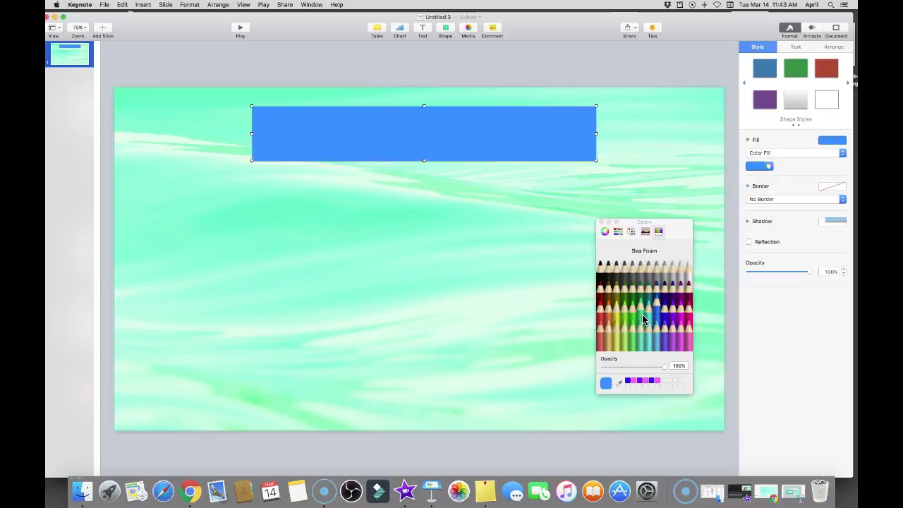
click(641, 313)
click(650, 320)
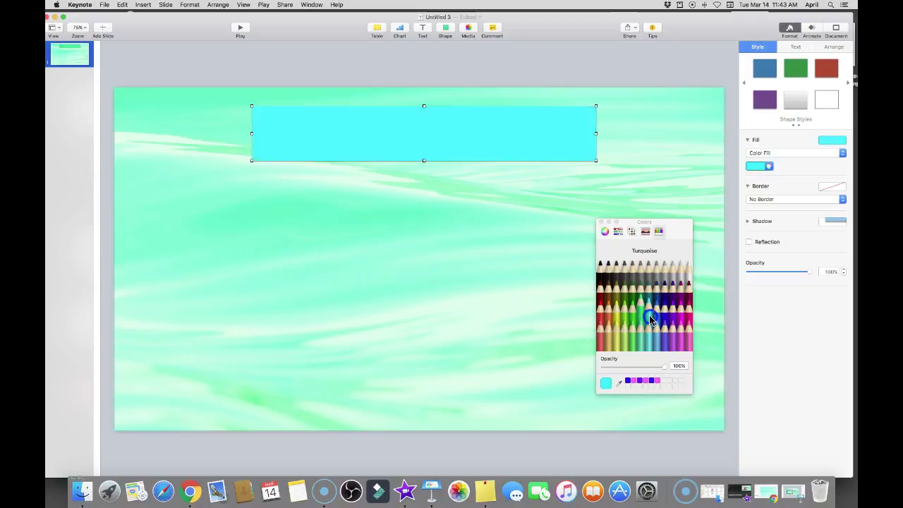
click(616, 319)
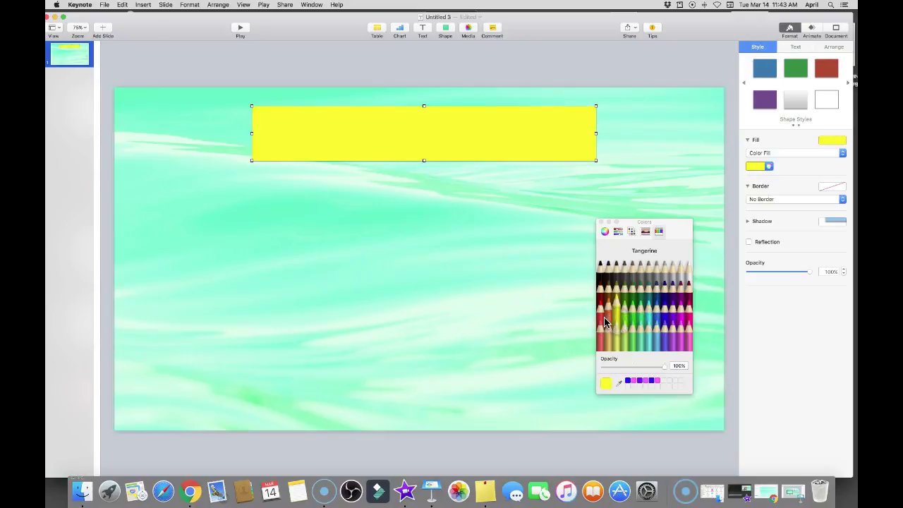
click(604, 316)
click(664, 329)
click(679, 341)
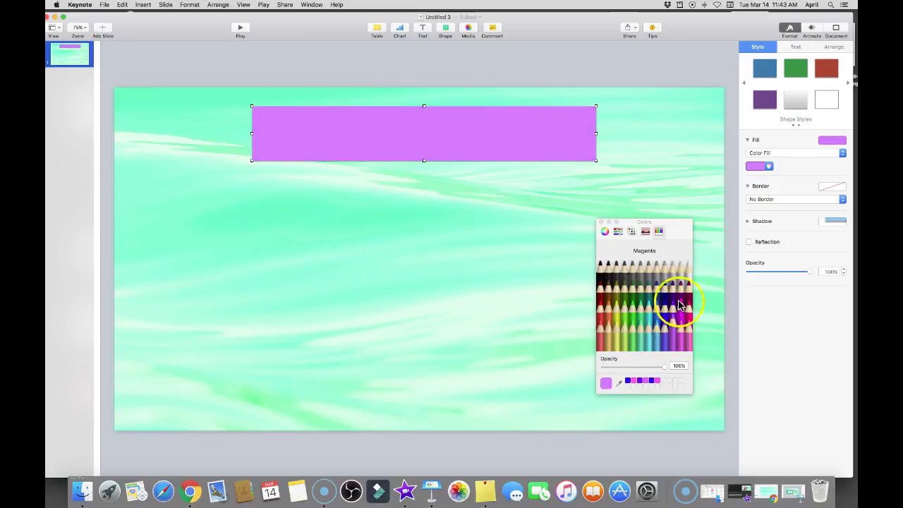
click(684, 277)
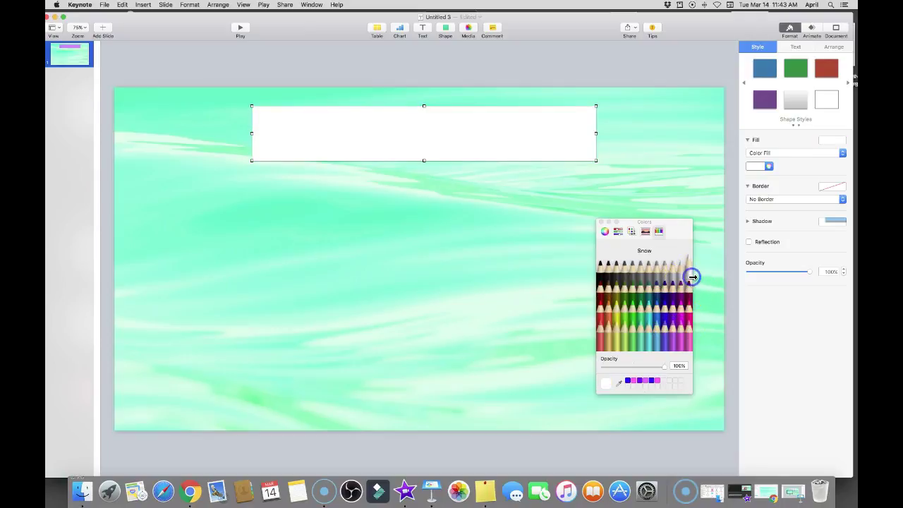
click(602, 223)
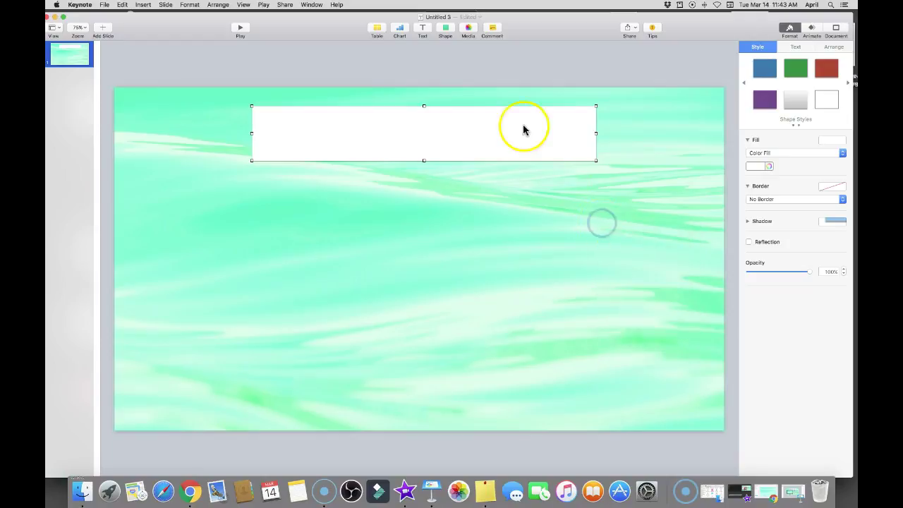
Send the white rectangle behind the title, then send the water background image to the very back.
right_click(524, 127)
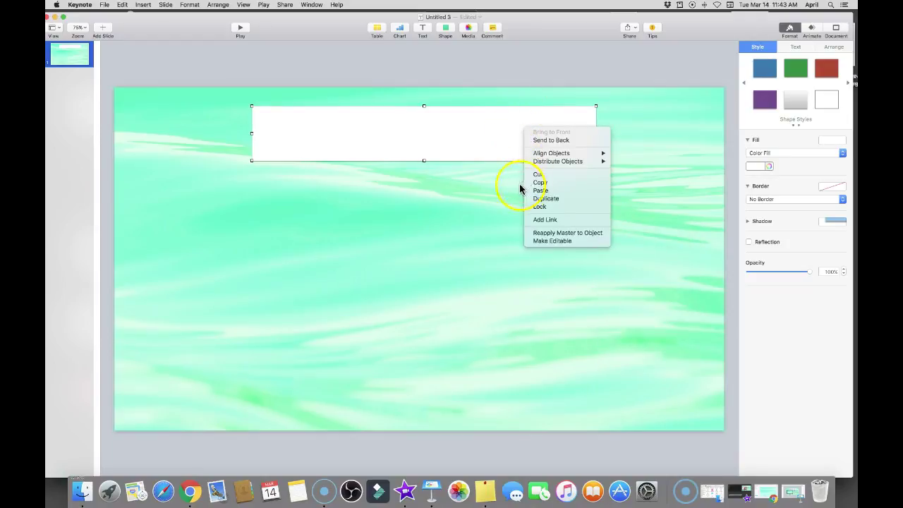
click(544, 140)
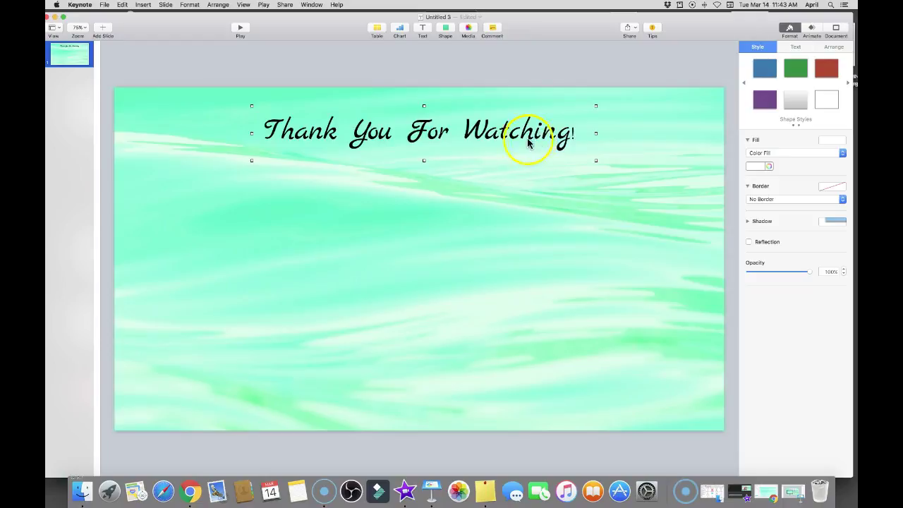
right_click(669, 268)
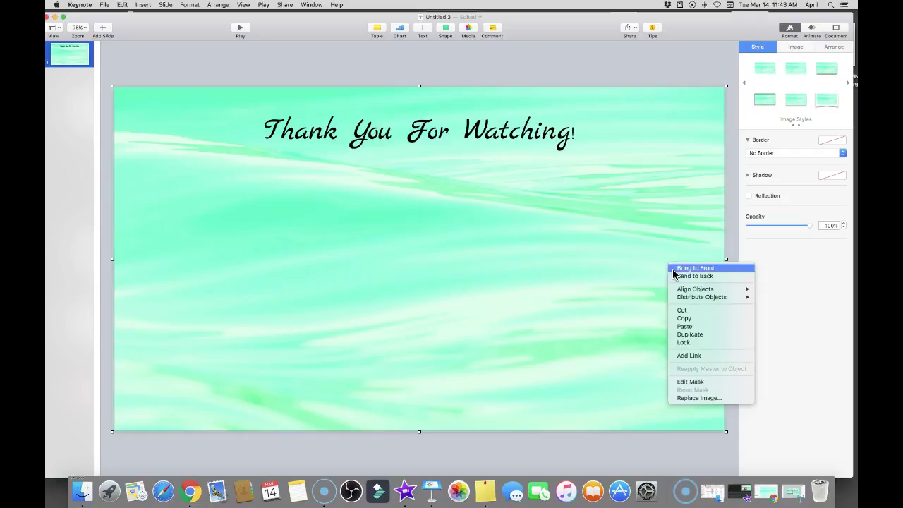
click(689, 276)
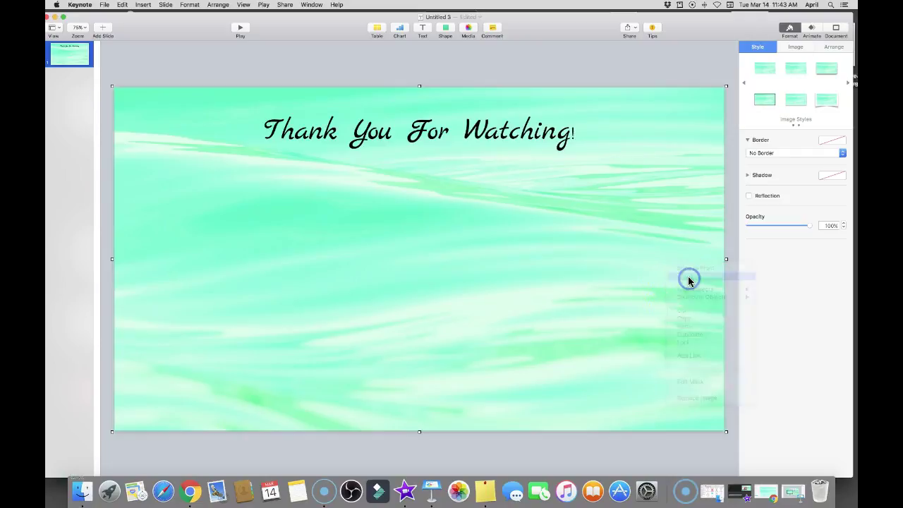
Centre the 'Thank You For Watching!' title box on the slide.
click(366, 136)
click(367, 137)
click(268, 132)
drag(269, 132, 574, 157)
Colour the 'Thank You For Watching!' title text Aqua, a light blue.
click(272, 133)
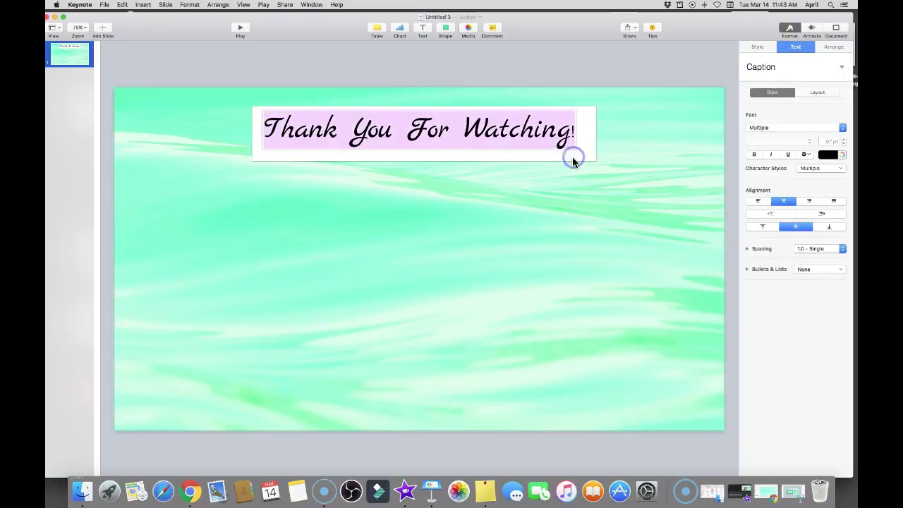
click(841, 154)
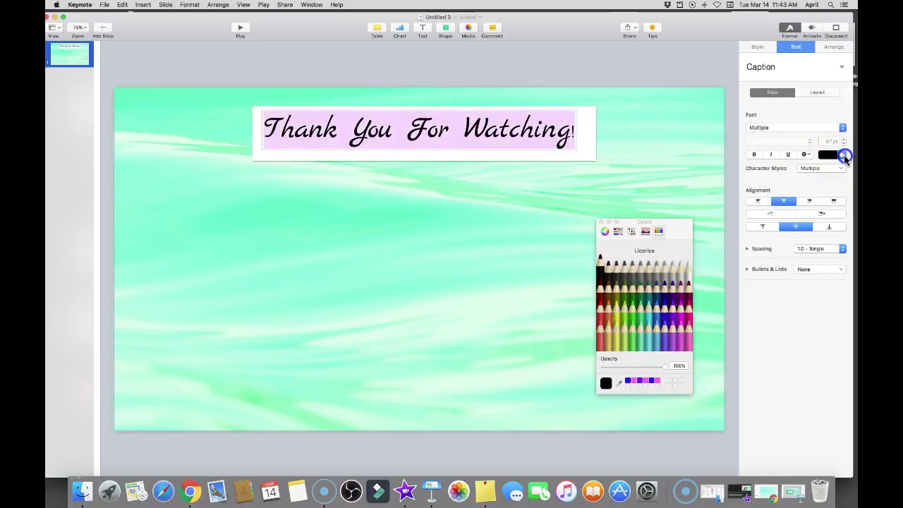
click(660, 311)
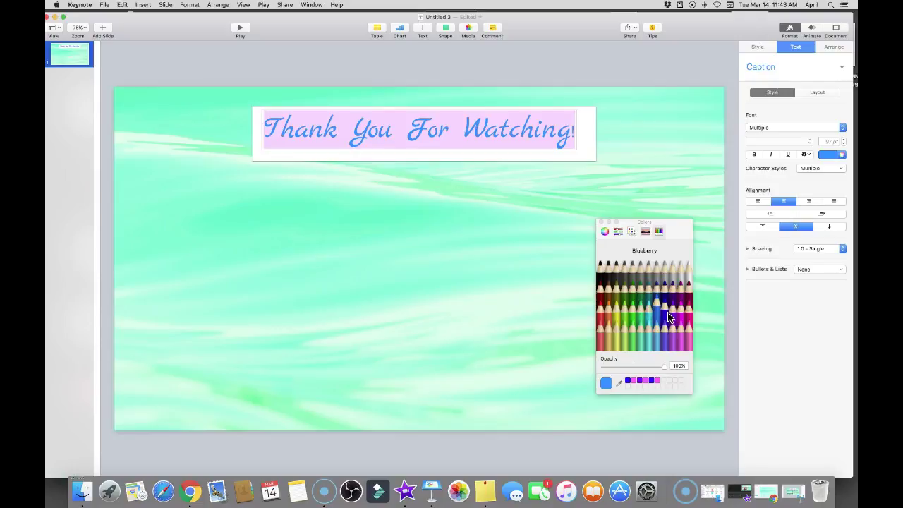
click(672, 321)
click(660, 319)
click(656, 318)
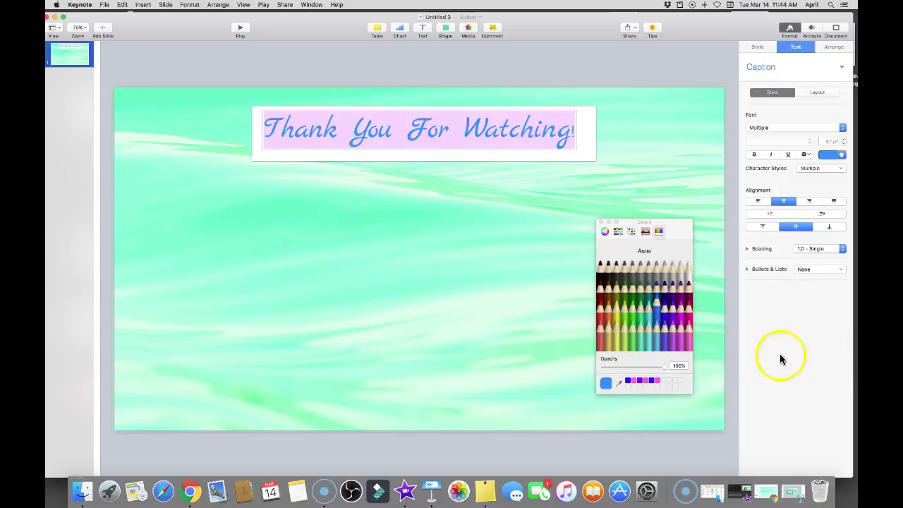
click(601, 224)
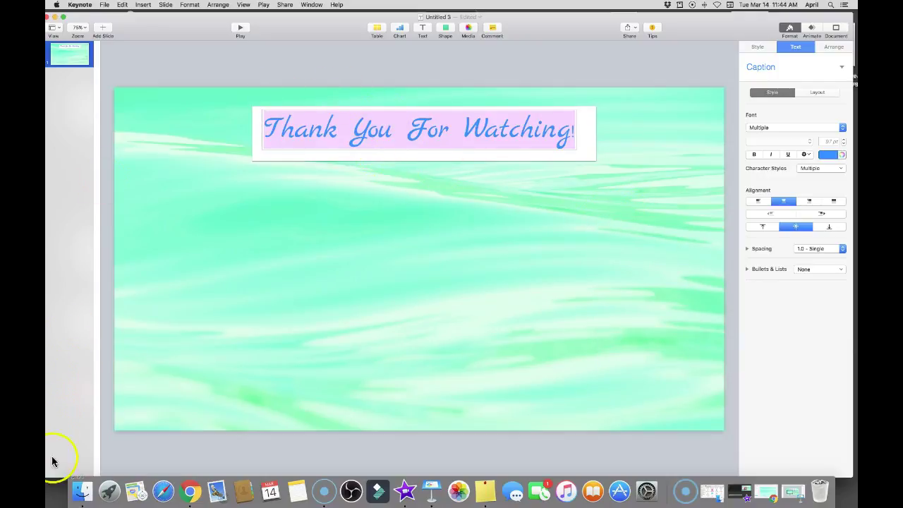
click(694, 446)
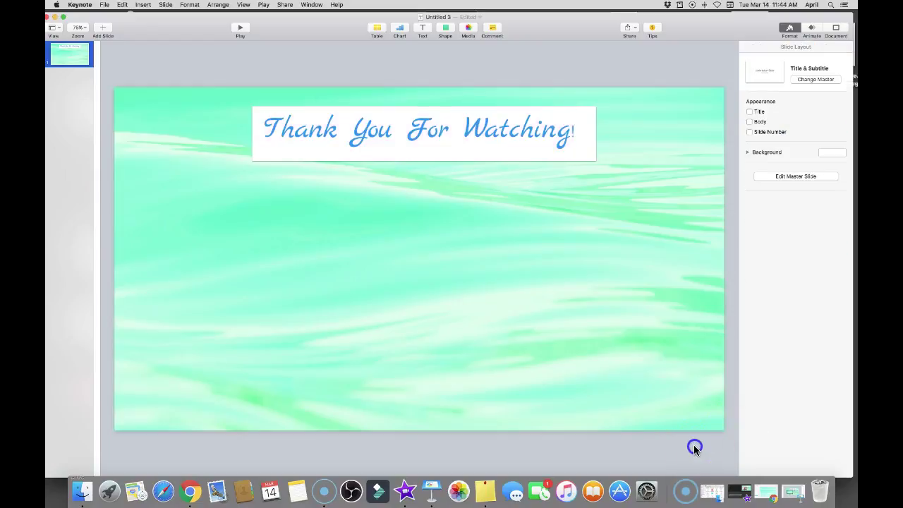
Drag the Pinterest and Instagram logo PNGs from the Finder search onto the slide's right side.
click(706, 482)
drag(454, 232, 683, 144)
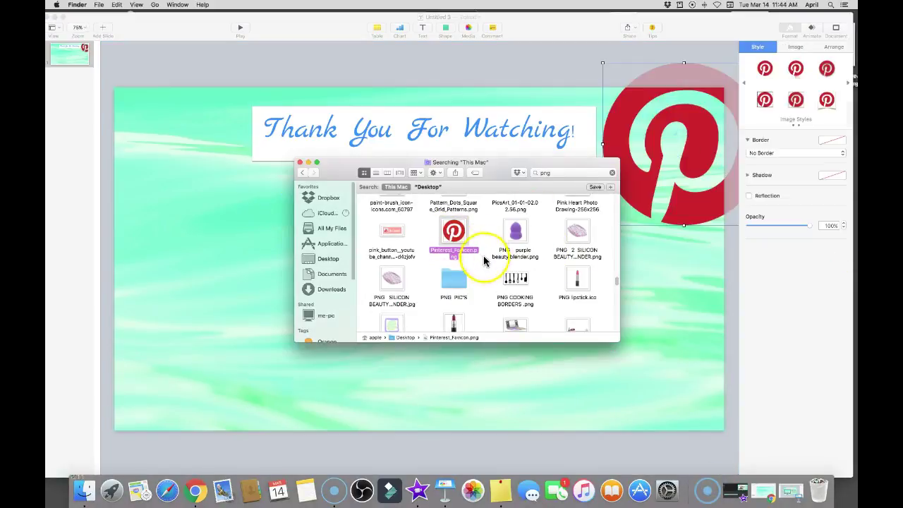
scroll(487, 261, up, 5)
scroll(487, 266, up, 5)
scroll(486, 266, up, 5)
click(577, 269)
drag(578, 274, 666, 321)
Replace the Finder search with 'png mac' to find the Mac computer image.
scroll(514, 285, down, 5)
scroll(514, 285, down, 5)
scroll(514, 286, down, 5)
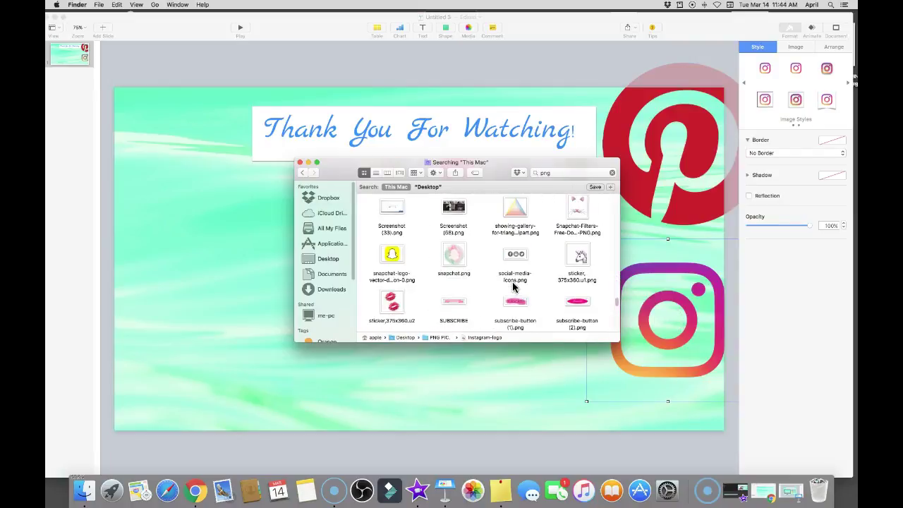
scroll(514, 285, up, 3)
click(563, 173)
key(BackSpace)
key(BackSpace)
key(BackSpace)
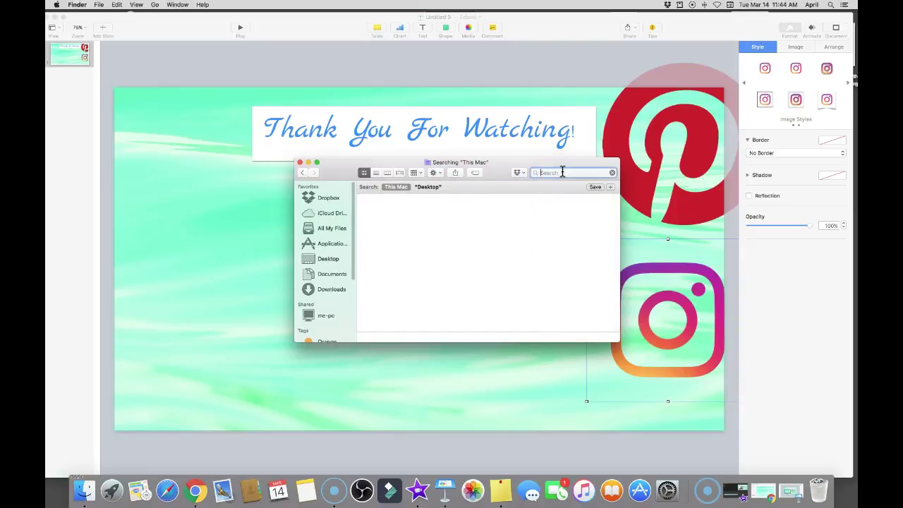
text(png)
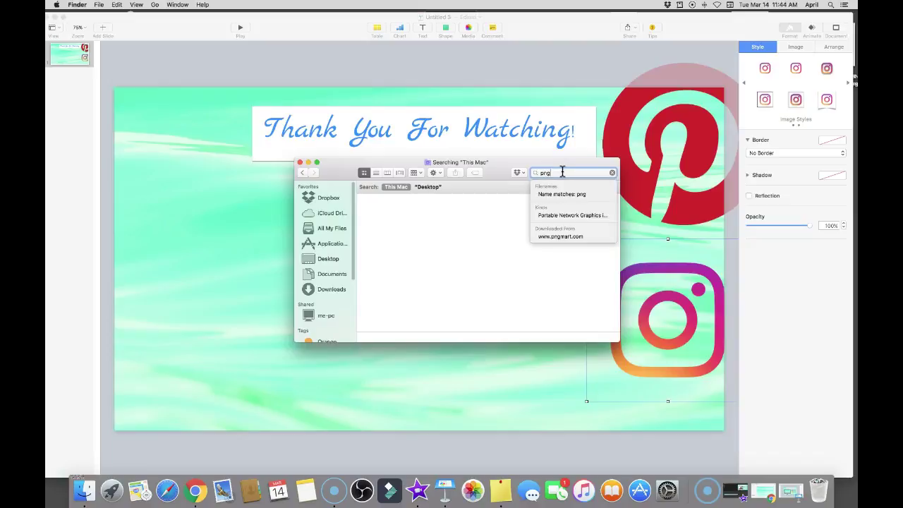
text( mac)
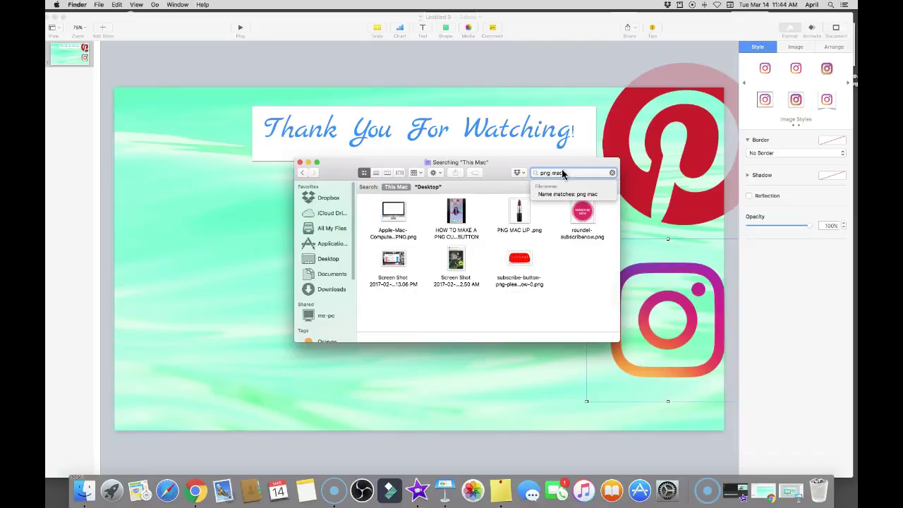
Place the iMac image on the slide, shrink it, and move it into the left half.
drag(392, 214, 232, 226)
click(297, 171)
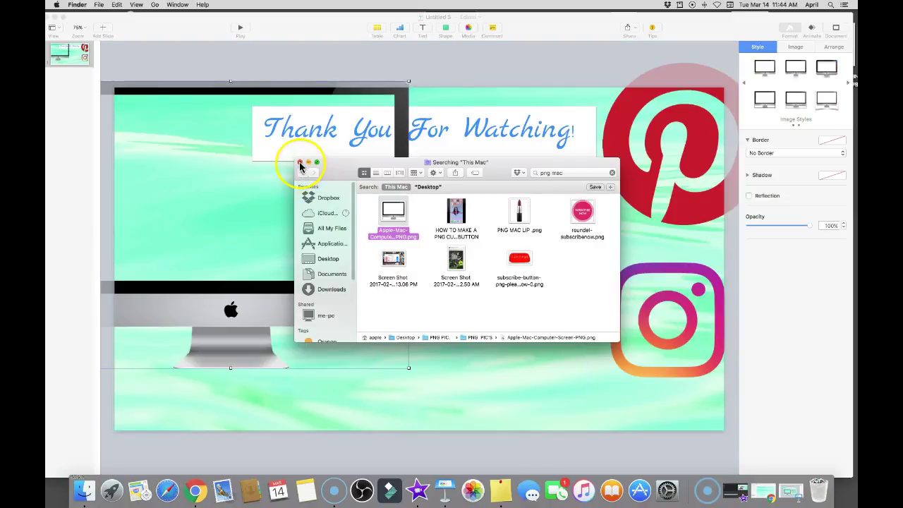
click(310, 163)
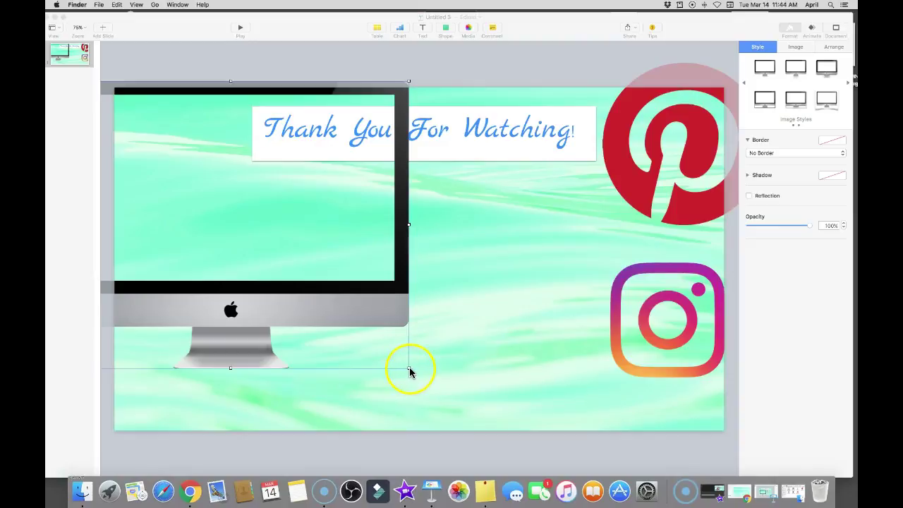
drag(409, 370, 315, 279)
mouse_move(254, 194)
mouse_down()
mouse_move(292, 233)
mouse_move(254, 191)
mouse_up()
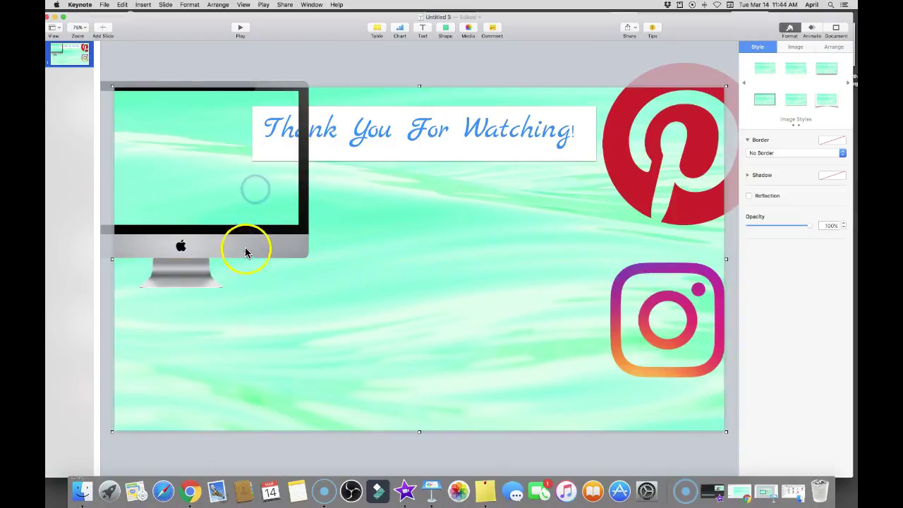
click(246, 251)
drag(247, 249, 332, 362)
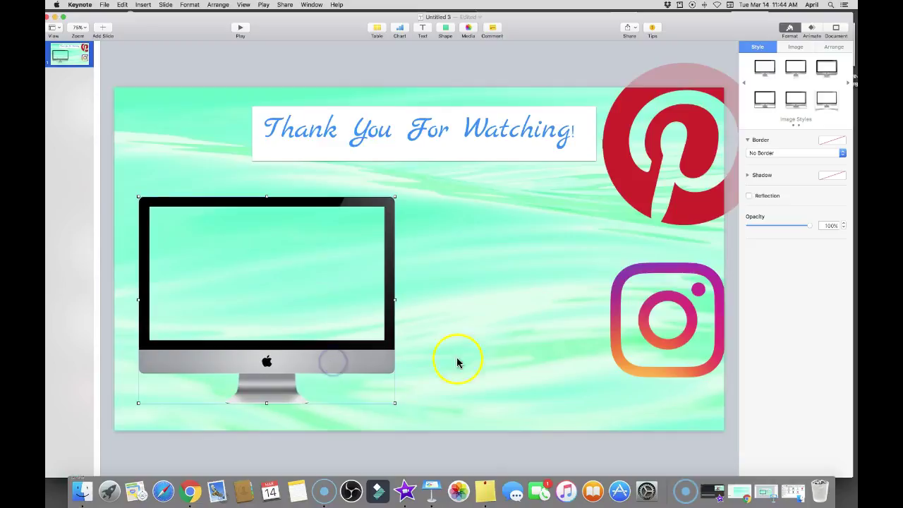
Move the Instagram and Pinterest logos toward the centre, shrinking Instagram to 181 pt and Pinterest to 127 pt.
drag(620, 323, 504, 286)
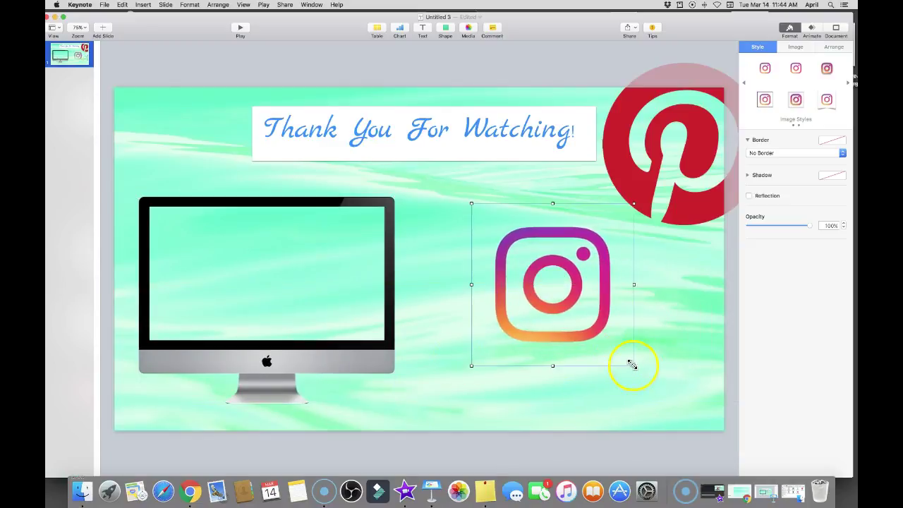
drag(633, 364, 503, 246)
drag(640, 190, 530, 277)
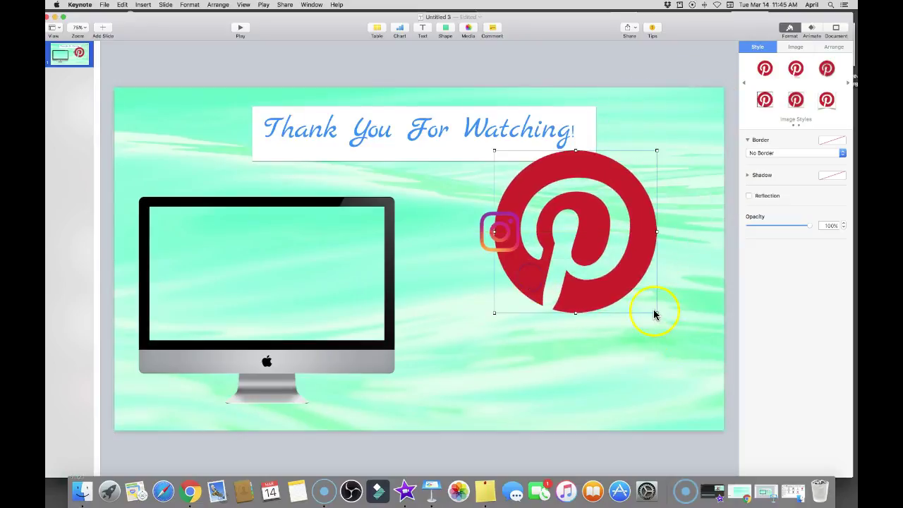
drag(656, 313, 517, 335)
click(545, 342)
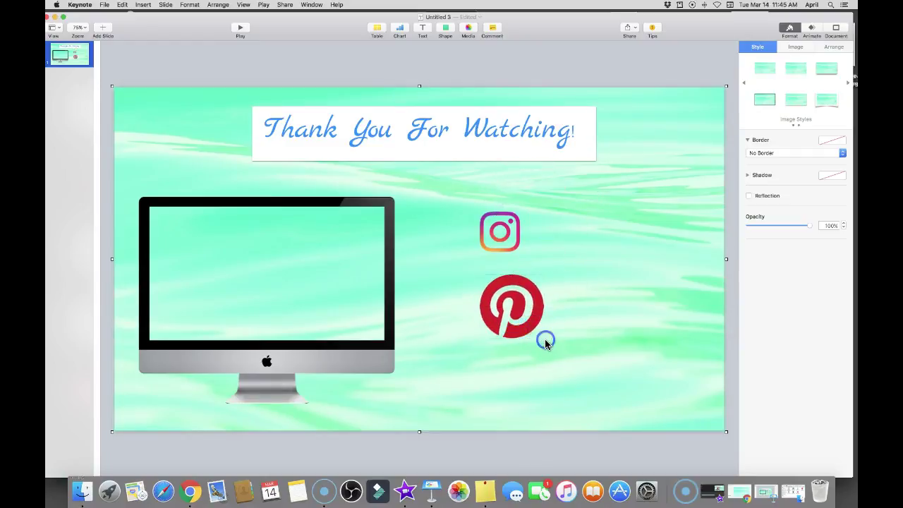
click(570, 462)
click(484, 303)
drag(543, 339, 519, 314)
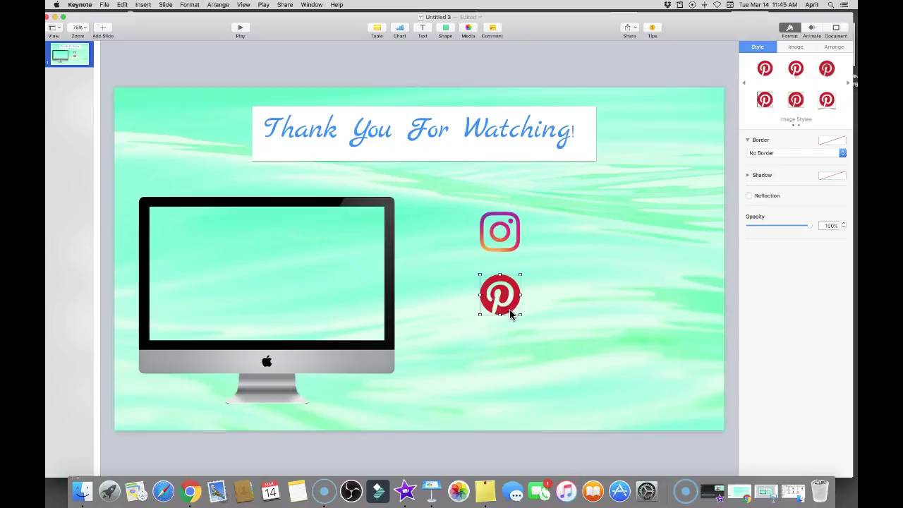
Set the Pinterest icon below Instagram and fine-tune sizes to 120 pt and 172 pt.
click(496, 226)
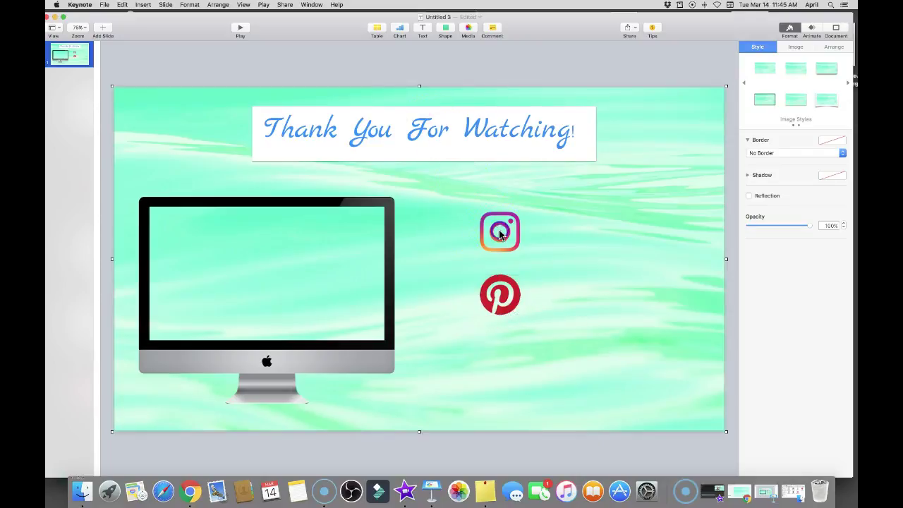
drag(499, 291, 500, 287)
click(489, 243)
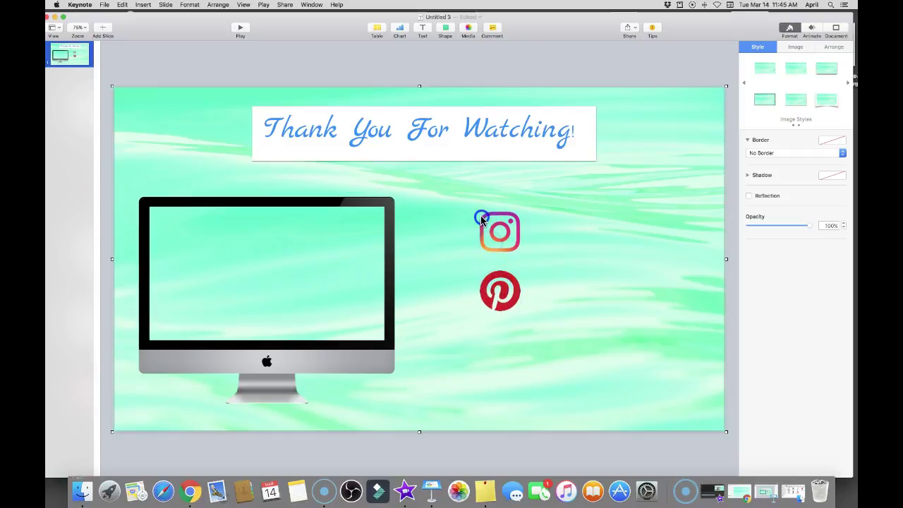
click(482, 220)
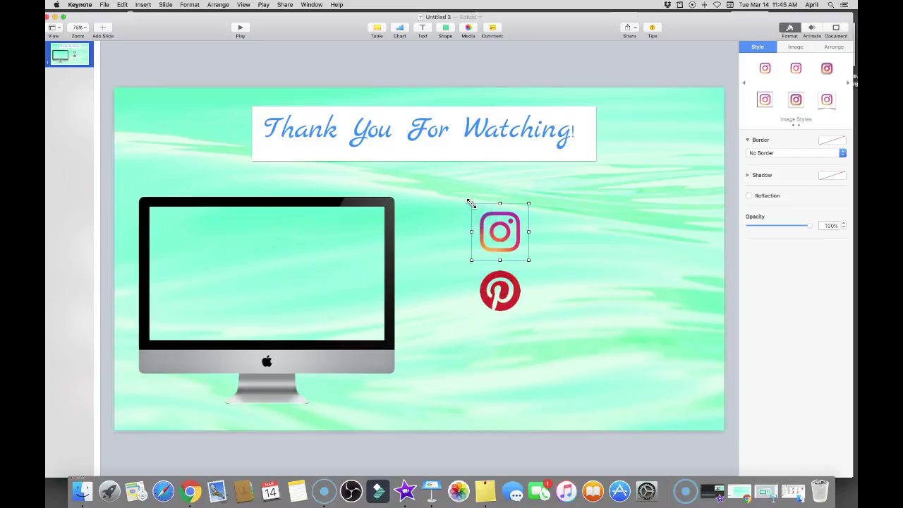
drag(471, 204, 475, 206)
click(492, 296)
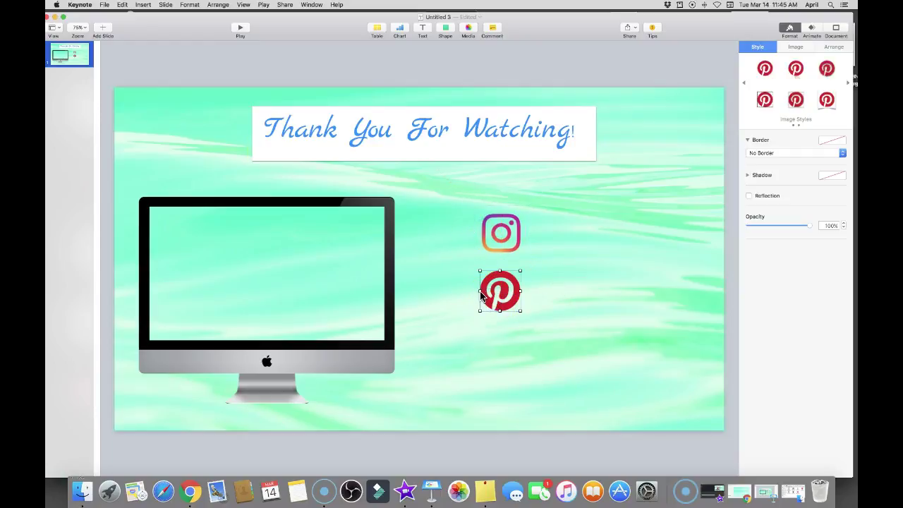
drag(480, 291, 483, 291)
click(488, 243)
drag(472, 204, 471, 205)
click(502, 289)
drag(501, 290, 501, 292)
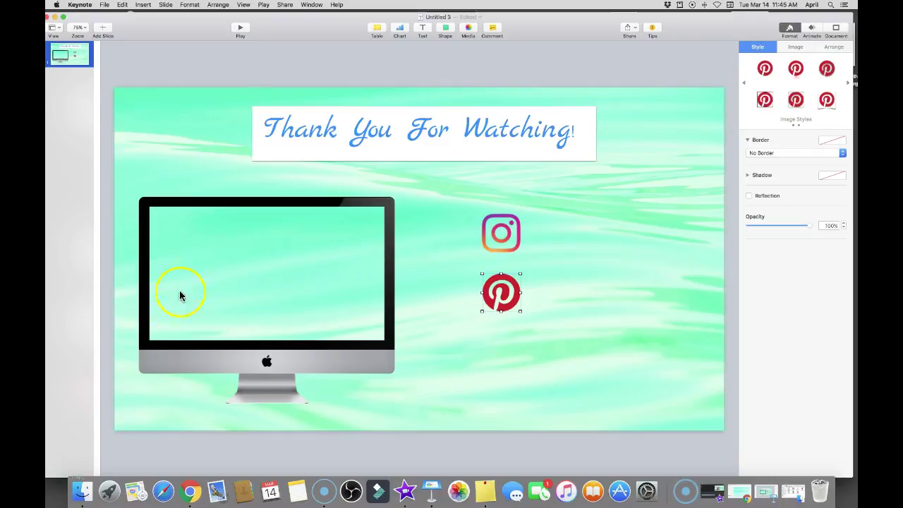
click(439, 30)
click(419, 85)
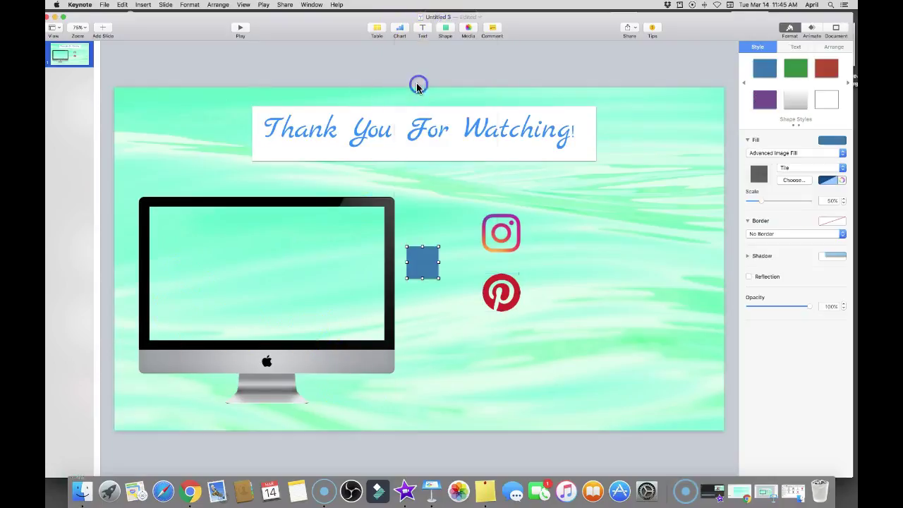
drag(421, 265, 393, 240)
drag(264, 226, 270, 375)
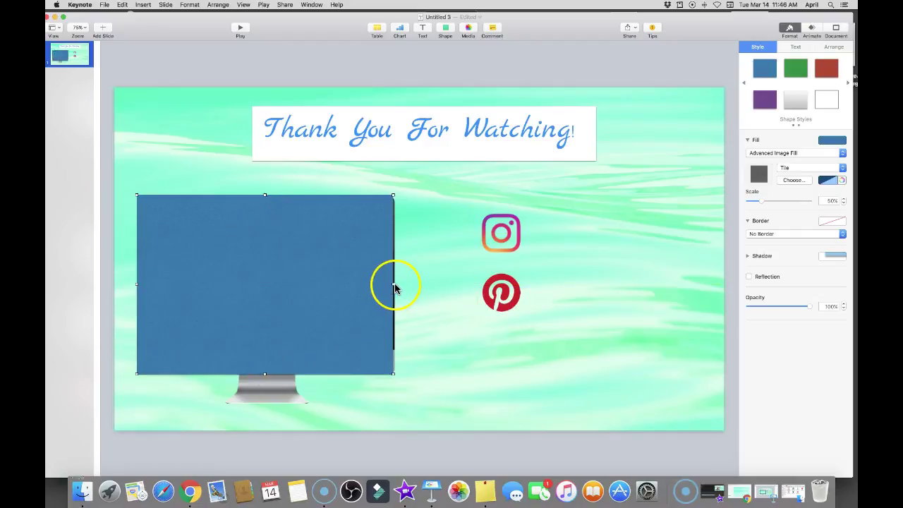
drag(392, 283, 397, 283)
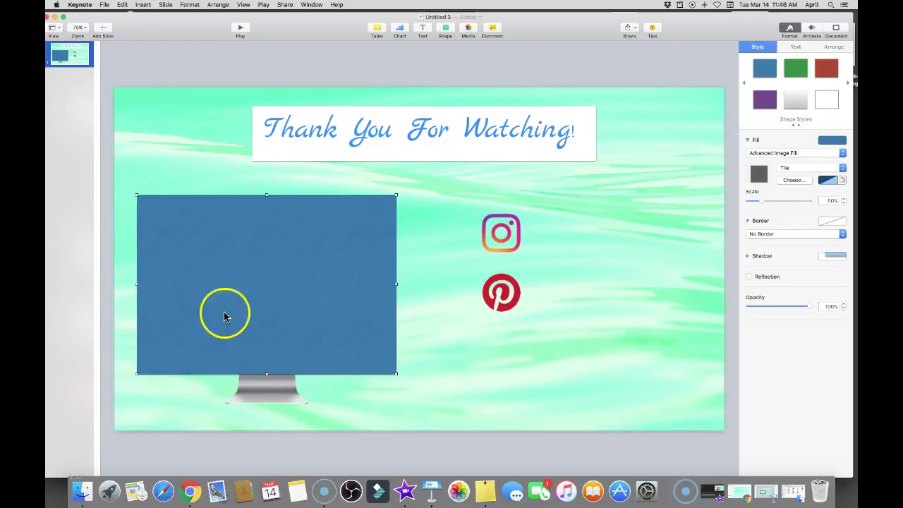
click(252, 283)
mouse_move(253, 283)
mouse_down()
mouse_move(238, 218)
mouse_move(296, 318)
mouse_move(466, 330)
mouse_move(288, 355)
mouse_move(253, 290)
mouse_up()
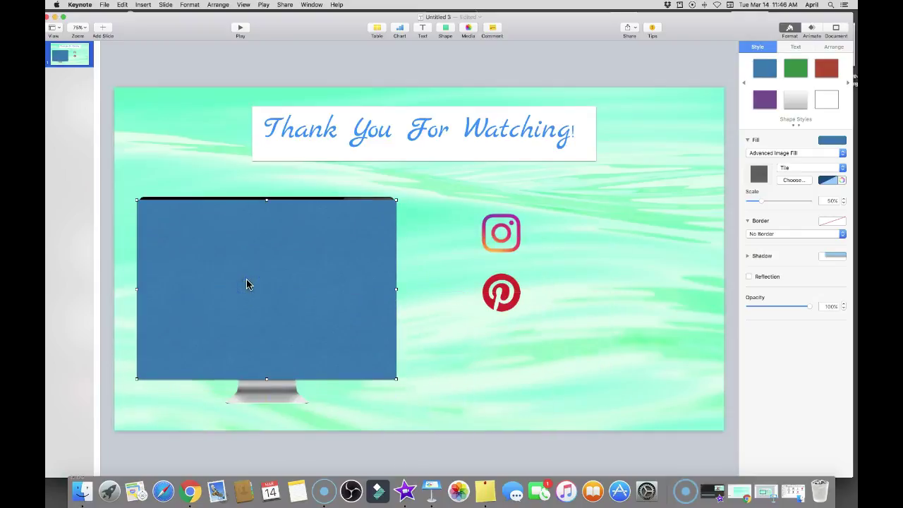
right_click(246, 285)
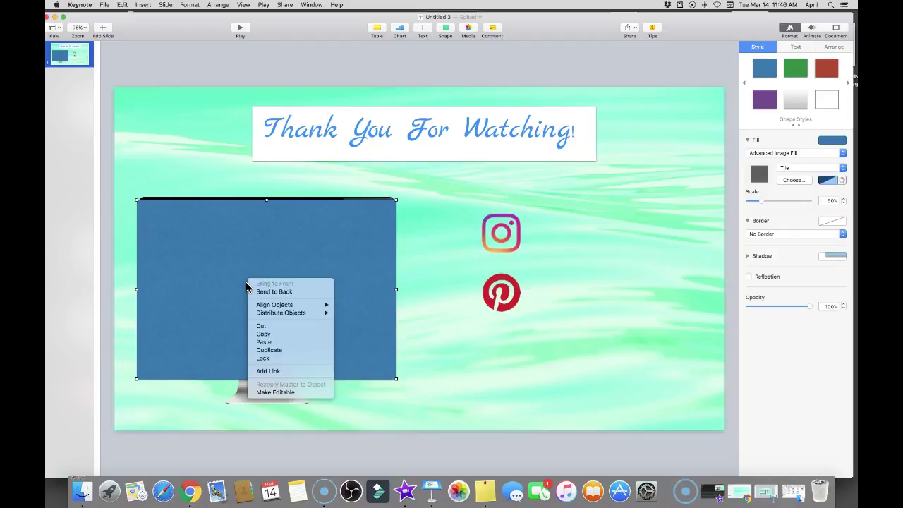
click(259, 327)
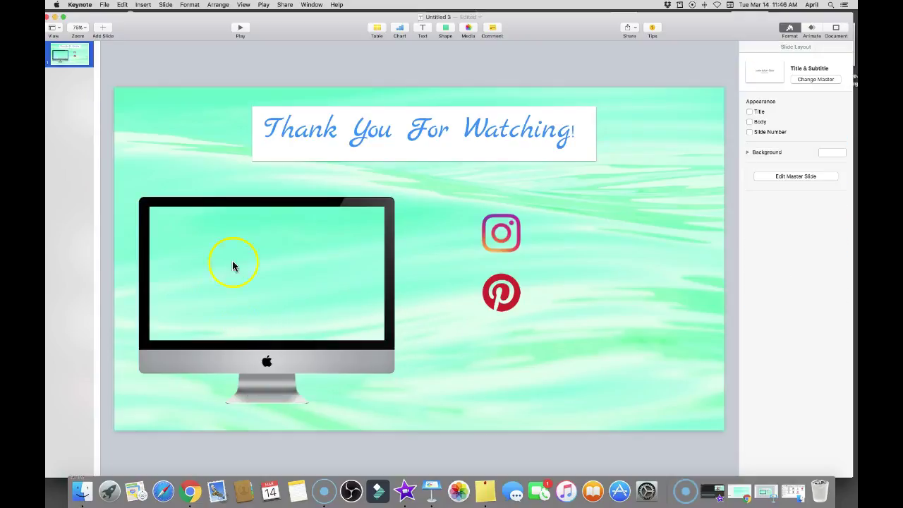
Shrink the Instagram icon slightly.
click(501, 233)
click(508, 295)
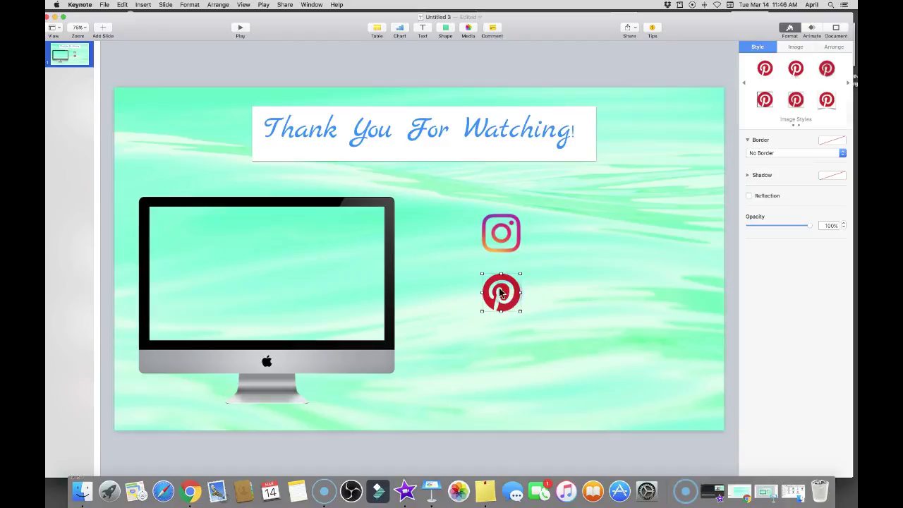
click(496, 255)
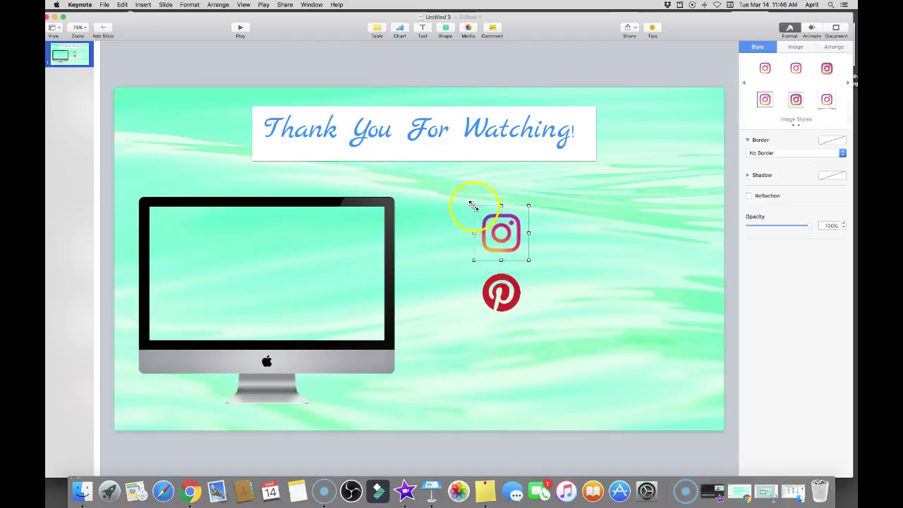
drag(473, 206, 477, 210)
click(490, 229)
click(497, 292)
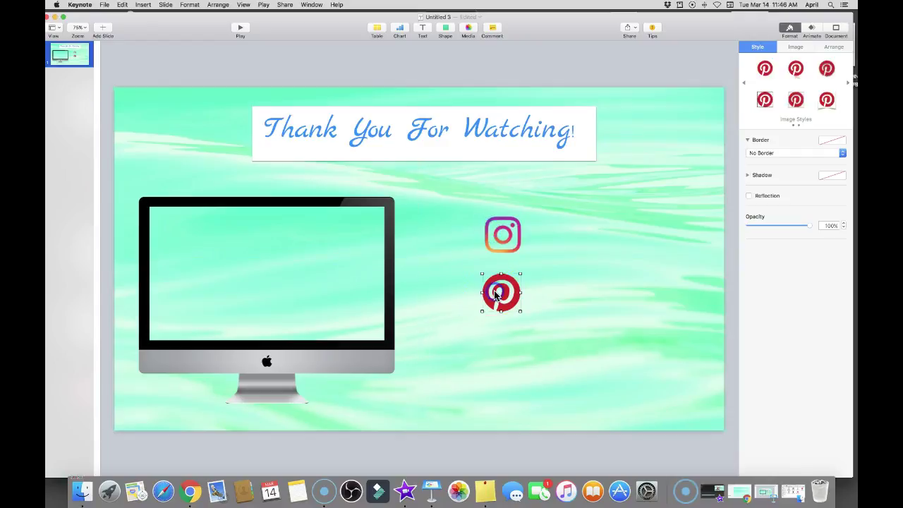
click(545, 233)
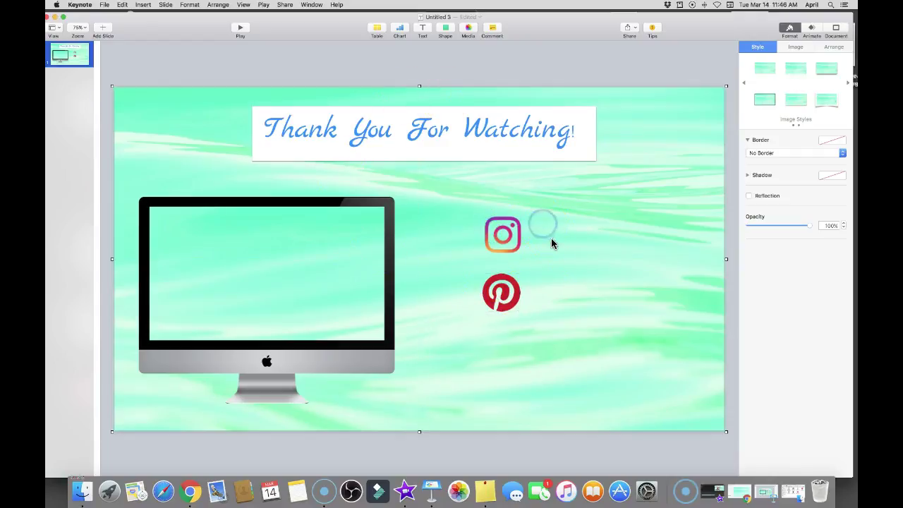
Add a text box beside the Instagram icon containing the Instagram account handle.
click(420, 28)
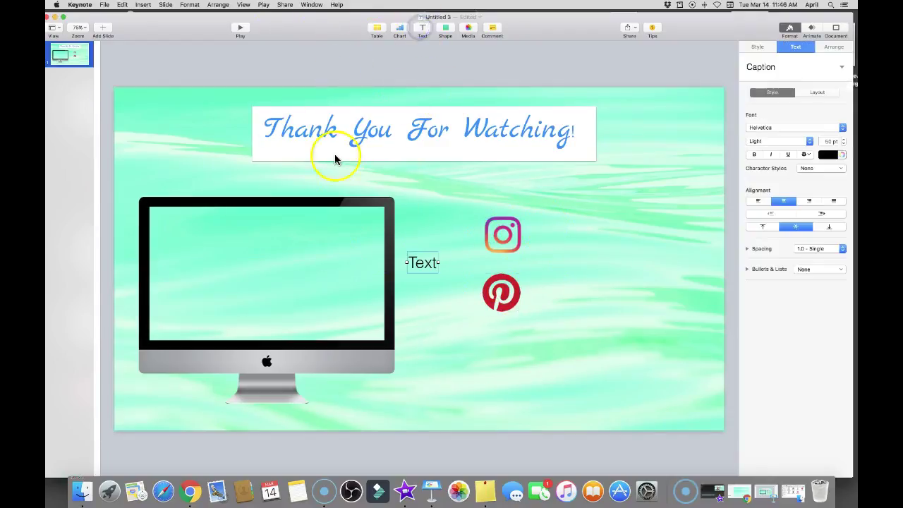
drag(421, 262, 554, 234)
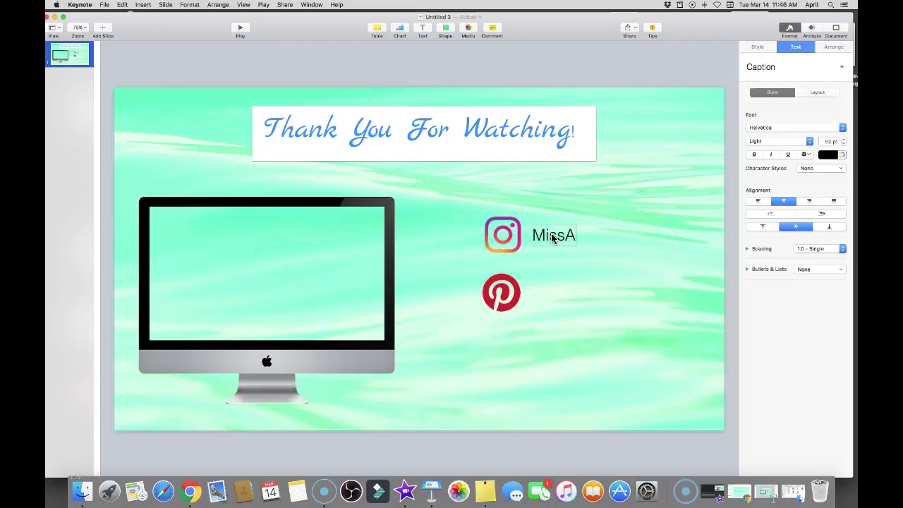
text(prilP79)
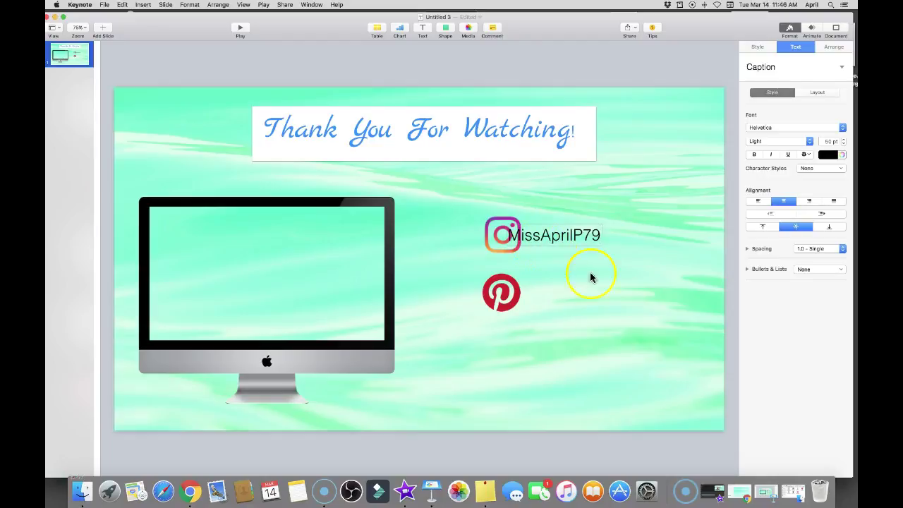
click(729, 334)
drag(540, 238, 558, 237)
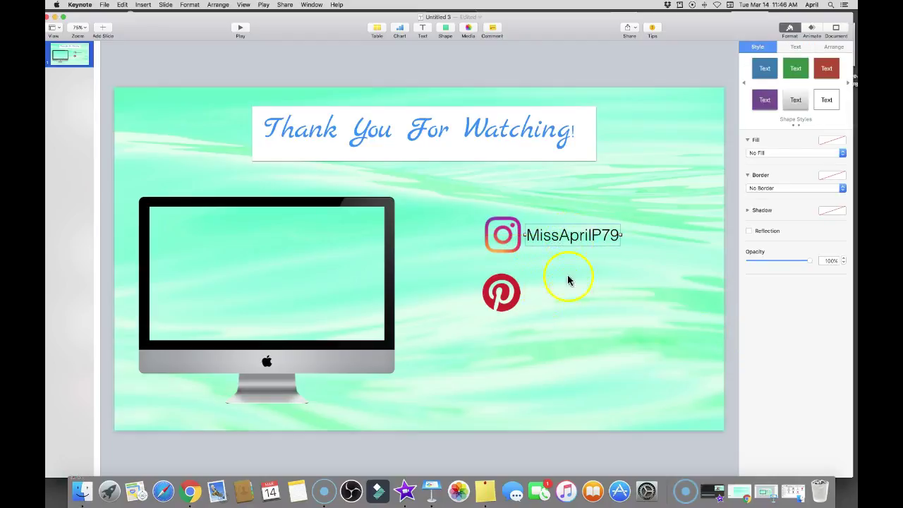
click(567, 297)
Add a second text box beside the Pinterest icon containing the partial Pinterest handle.
click(423, 29)
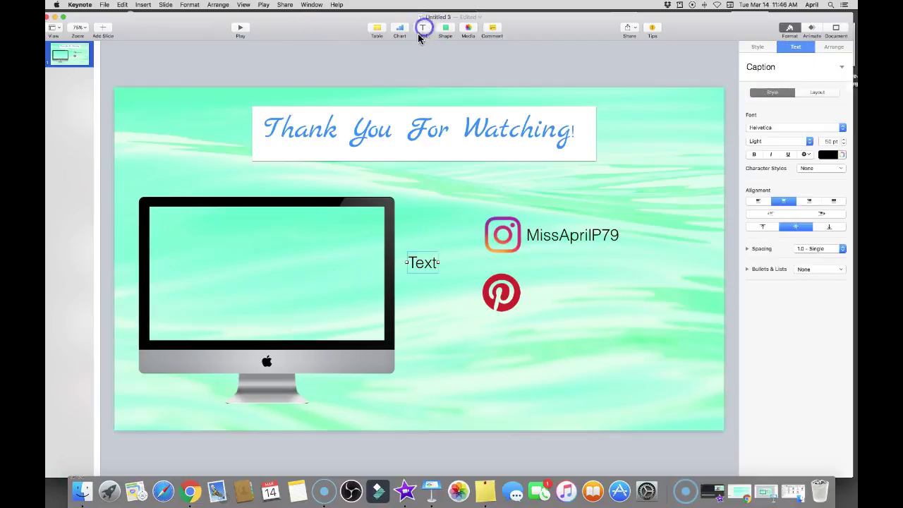
drag(417, 265, 563, 296)
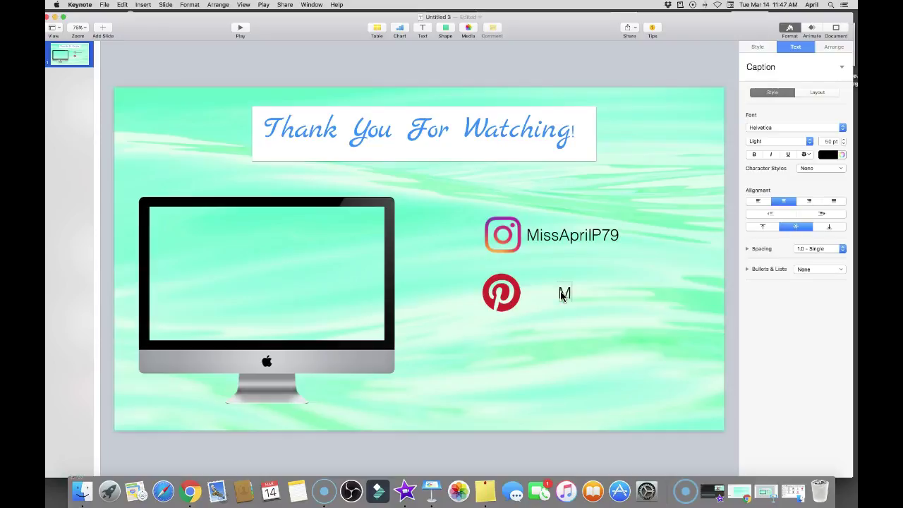
text(MissAprilP)
click(581, 444)
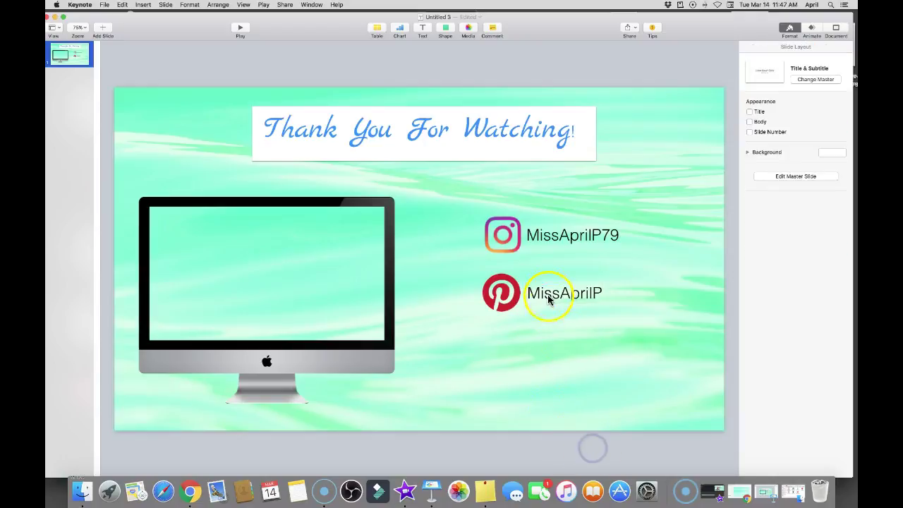
drag(549, 292, 553, 296)
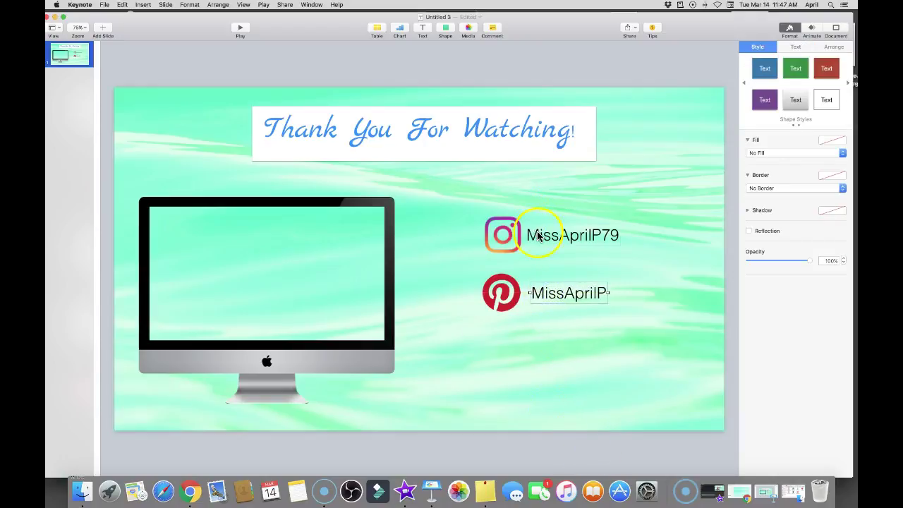
Set the Instagram caption to the Marck Script font in purple.
click(538, 234)
drag(529, 237, 529, 236)
click(531, 235)
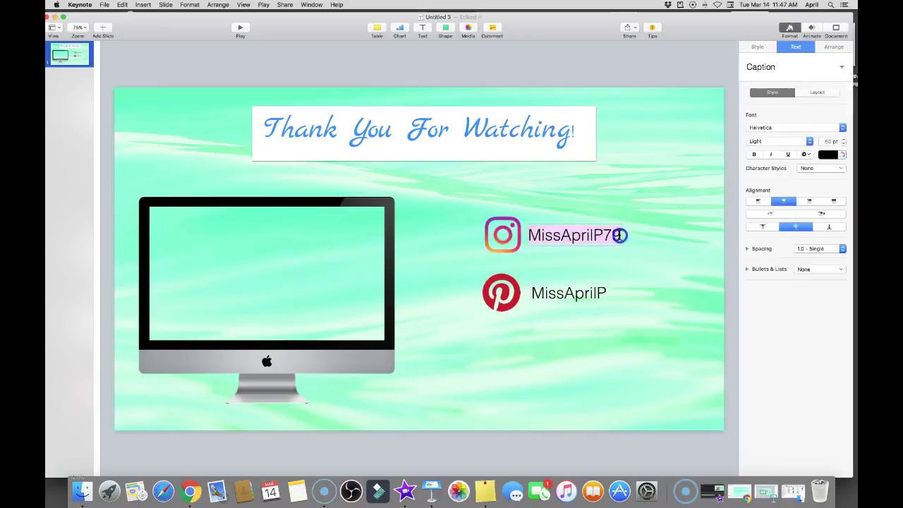
click(843, 130)
click(783, 120)
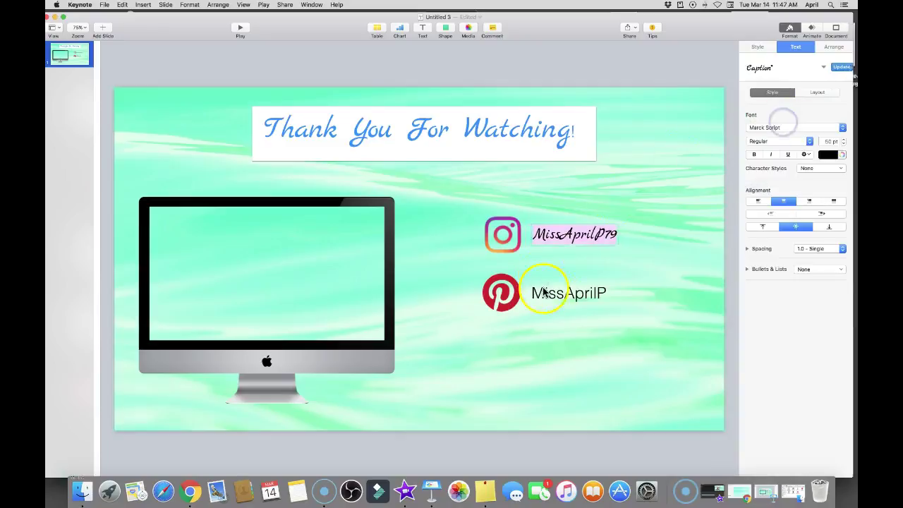
click(841, 154)
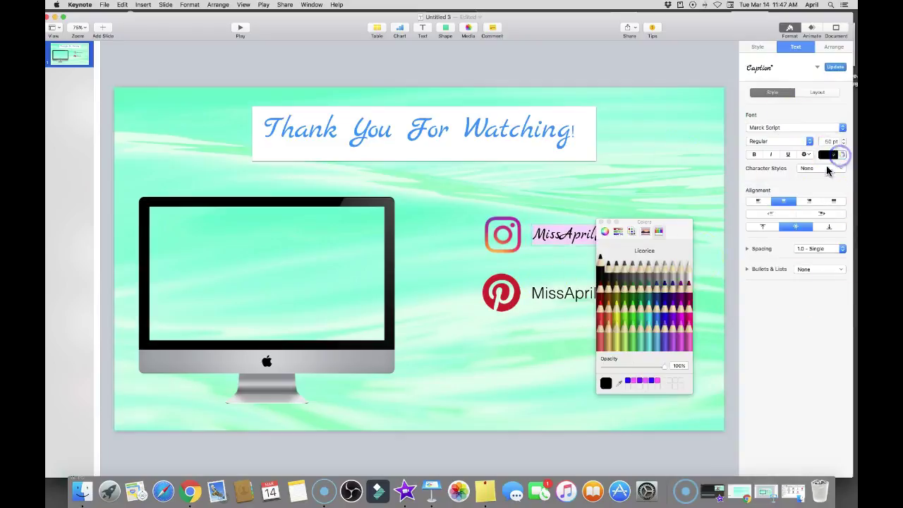
click(672, 304)
Colour the Pinterest handle purple and nudge it slightly right.
click(556, 297)
click(555, 297)
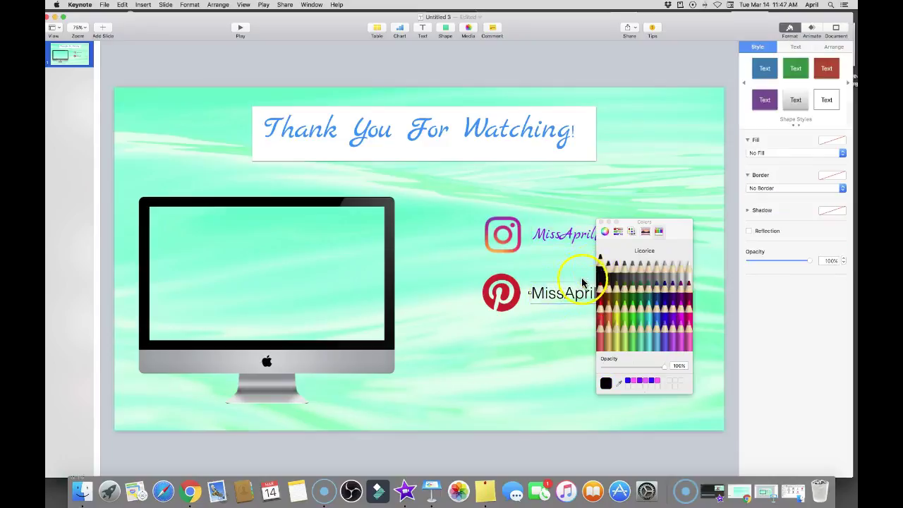
click(673, 316)
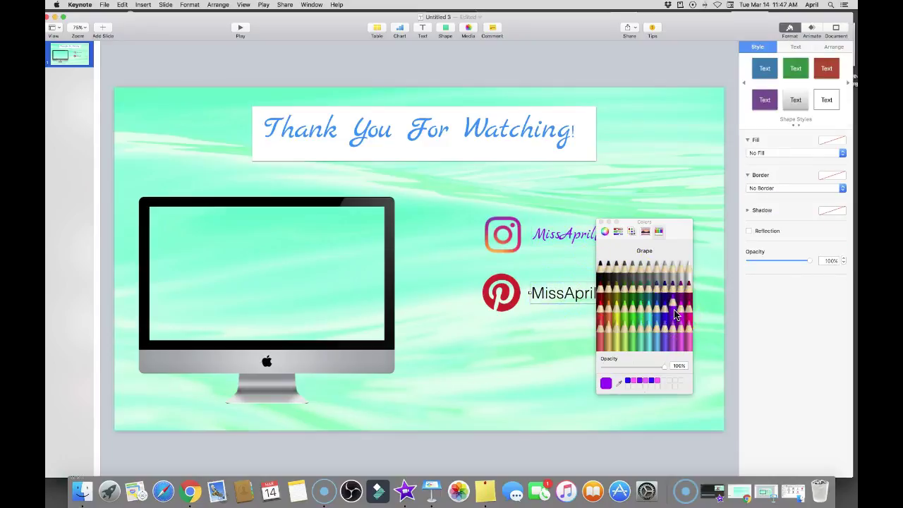
click(598, 227)
drag(535, 297, 539, 295)
click(601, 230)
click(593, 297)
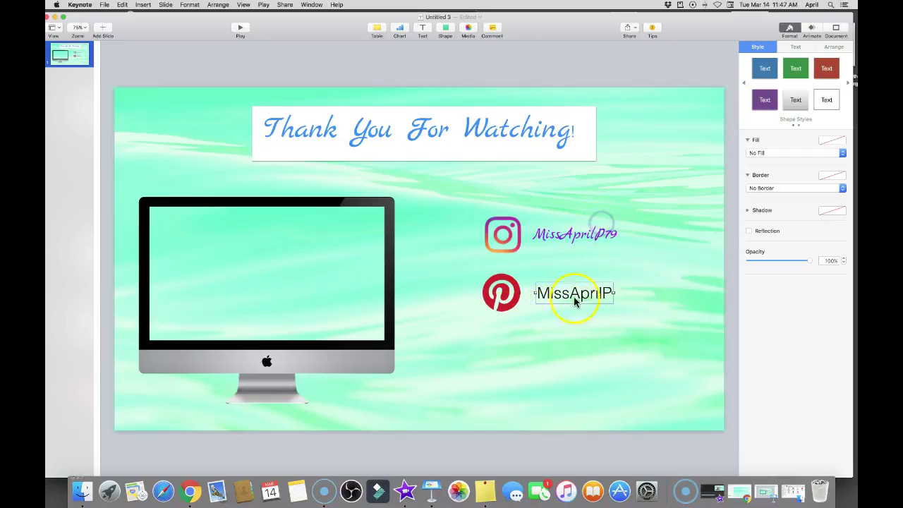
drag(541, 297, 543, 297)
click(595, 438)
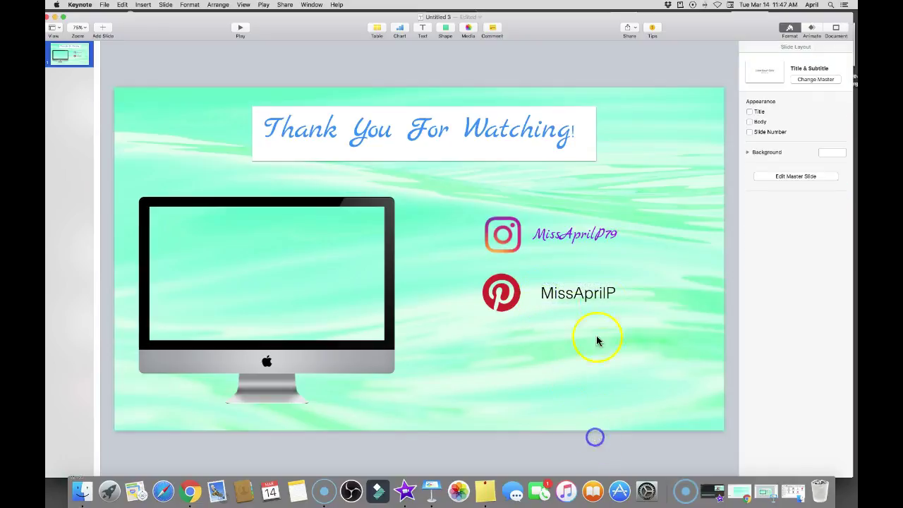
Restyle the Pinterest handle text in purple Marck Script at 68 pt.
double_click(603, 292)
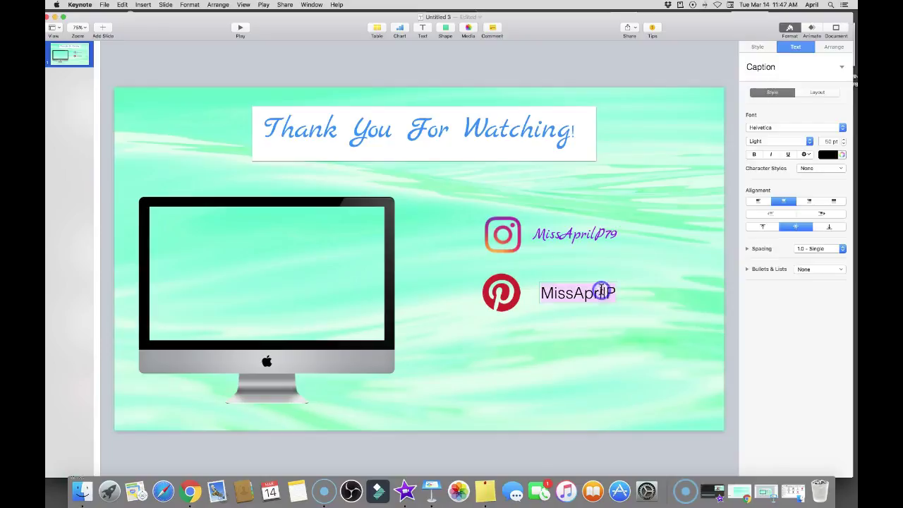
click(841, 128)
click(756, 116)
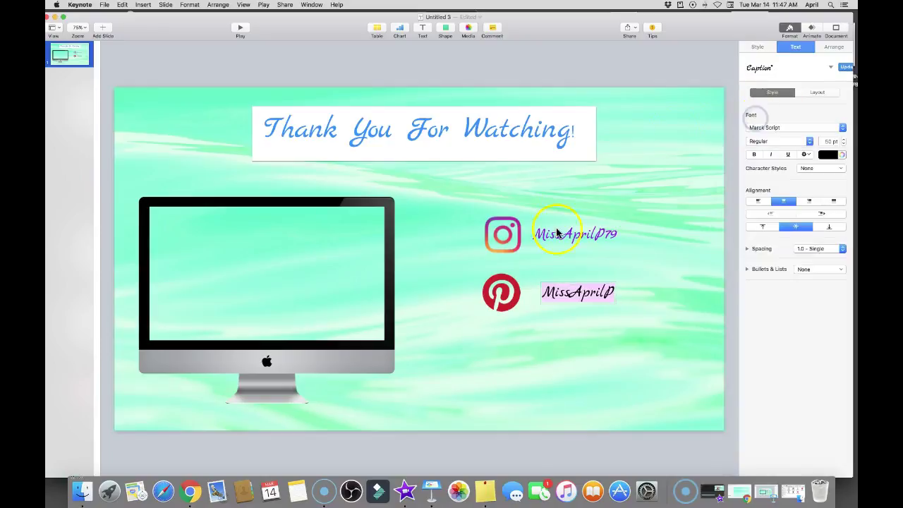
click(842, 154)
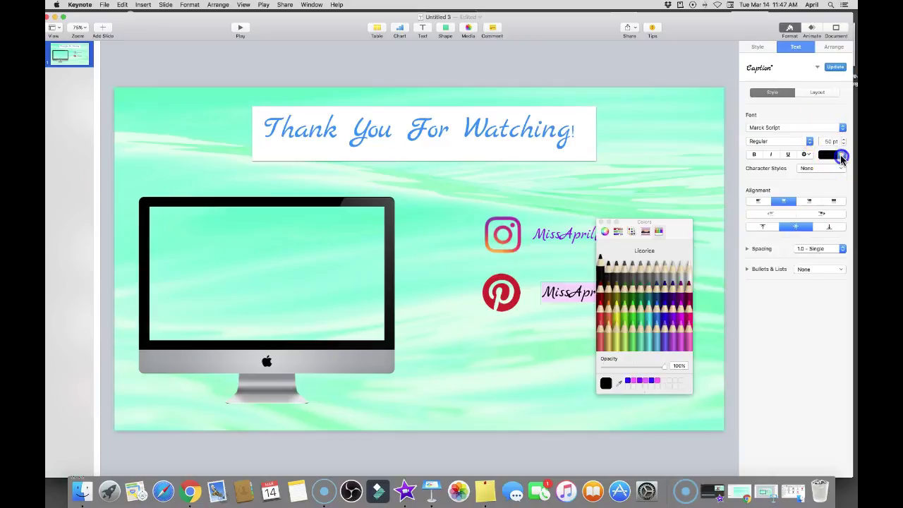
click(671, 319)
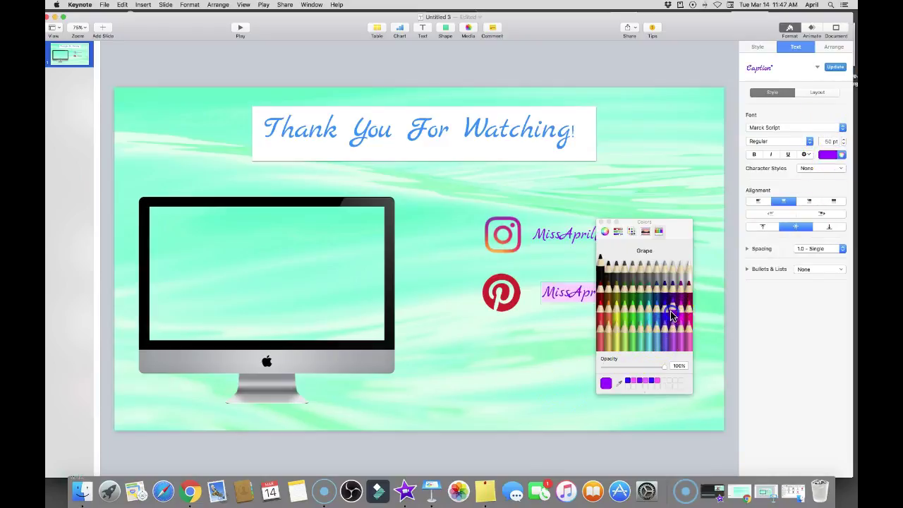
click(600, 223)
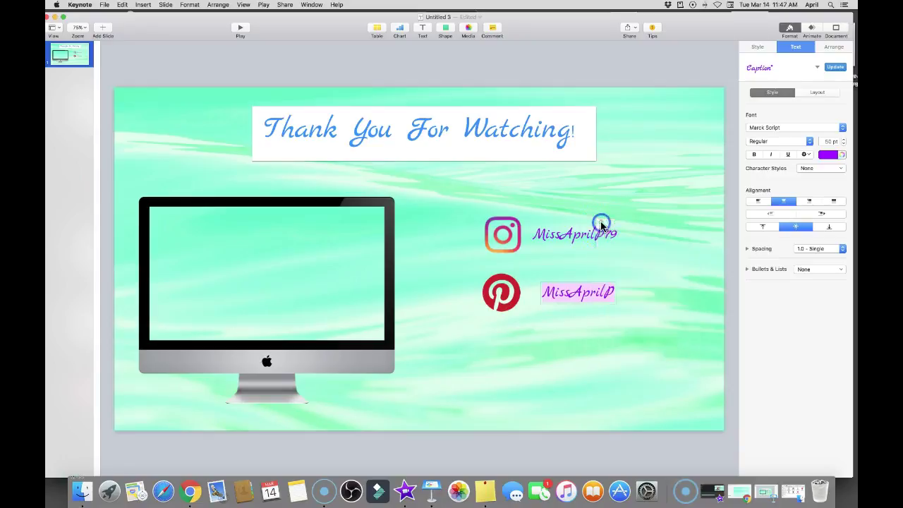
click(844, 139)
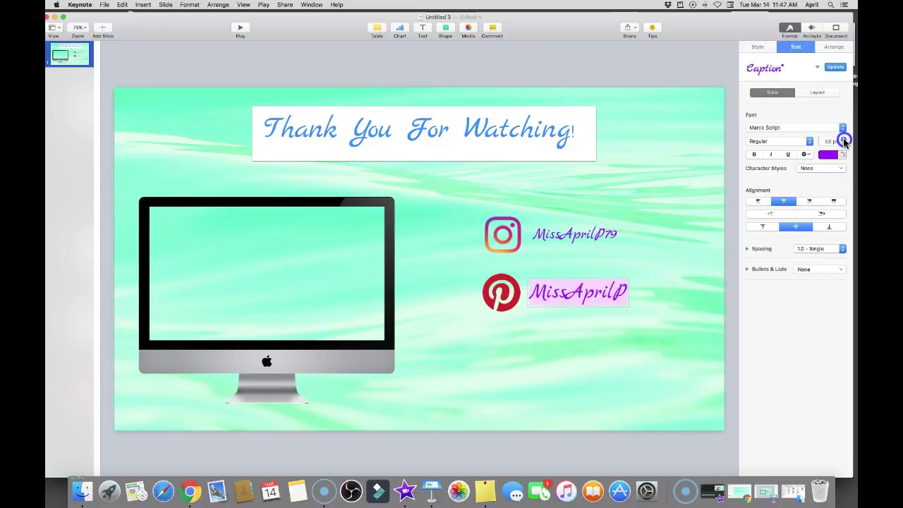
click(760, 331)
click(623, 458)
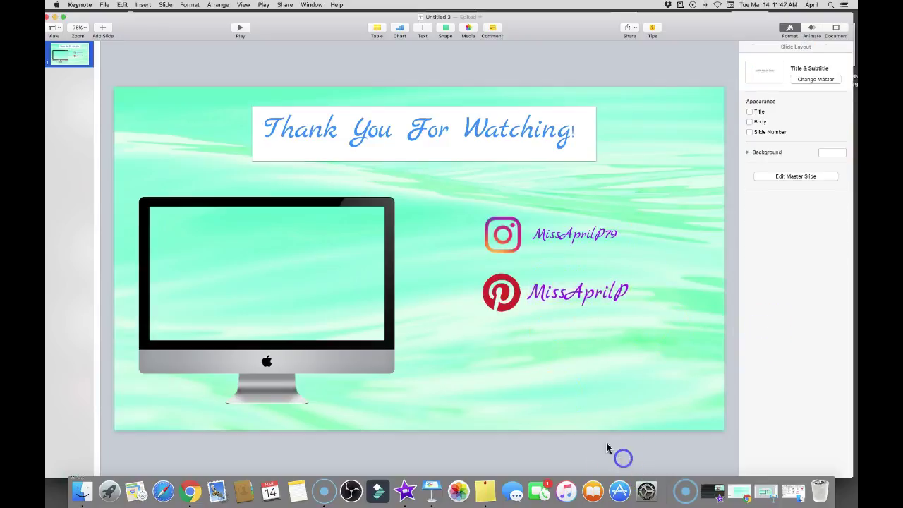
Raise the Instagram handle to 58 pt and widen its box to fit on one line.
click(562, 235)
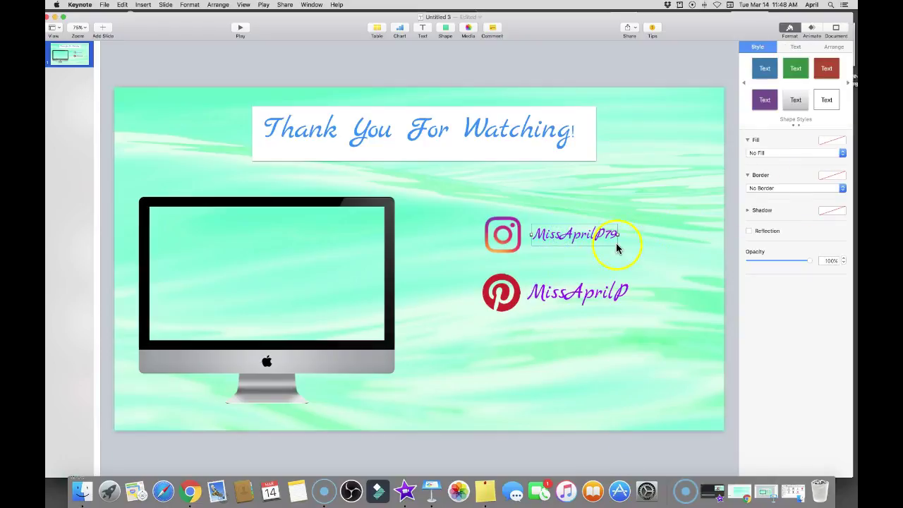
drag(618, 235, 628, 234)
click(541, 235)
double_click(552, 233)
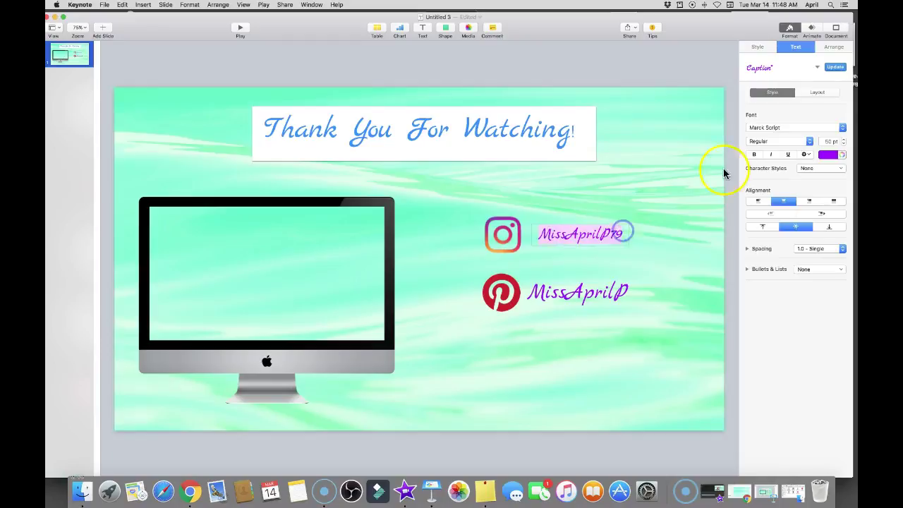
click(844, 139)
click(843, 139)
click(844, 138)
click(843, 139)
click(844, 139)
click(844, 139)
click(844, 139)
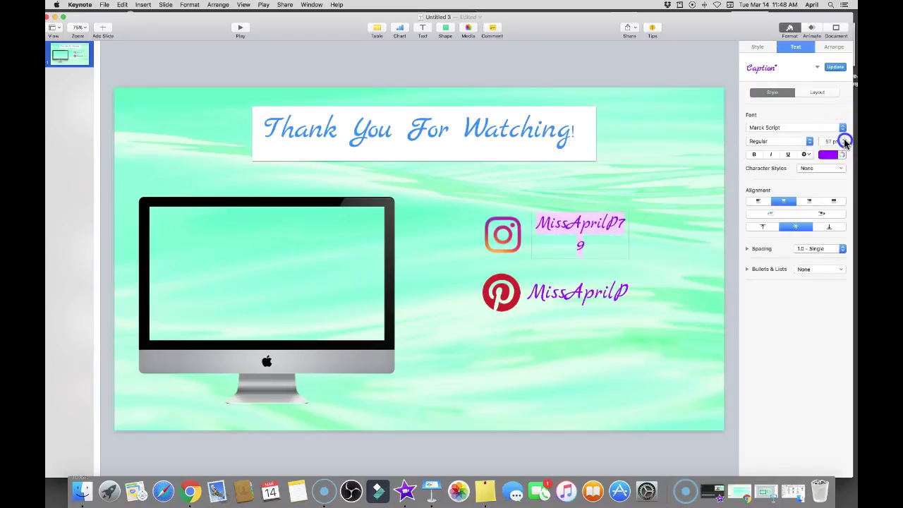
click(844, 142)
click(757, 345)
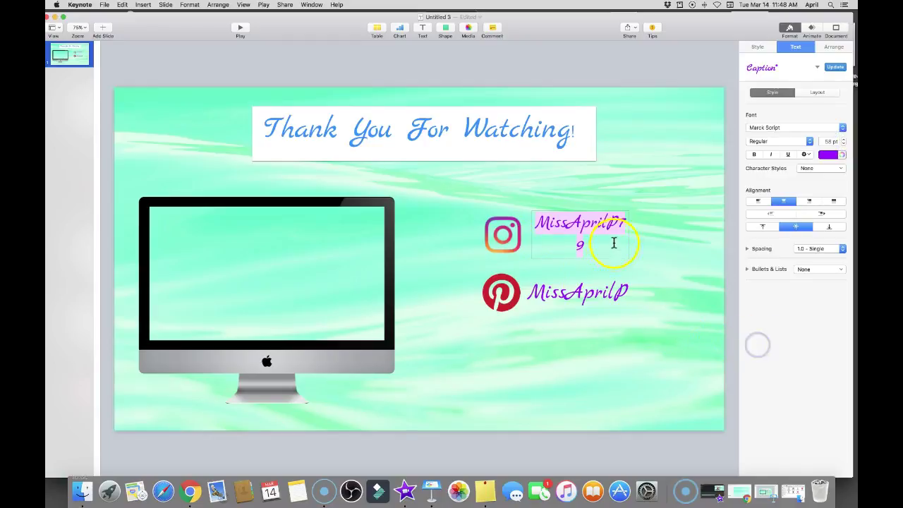
click(599, 459)
click(606, 224)
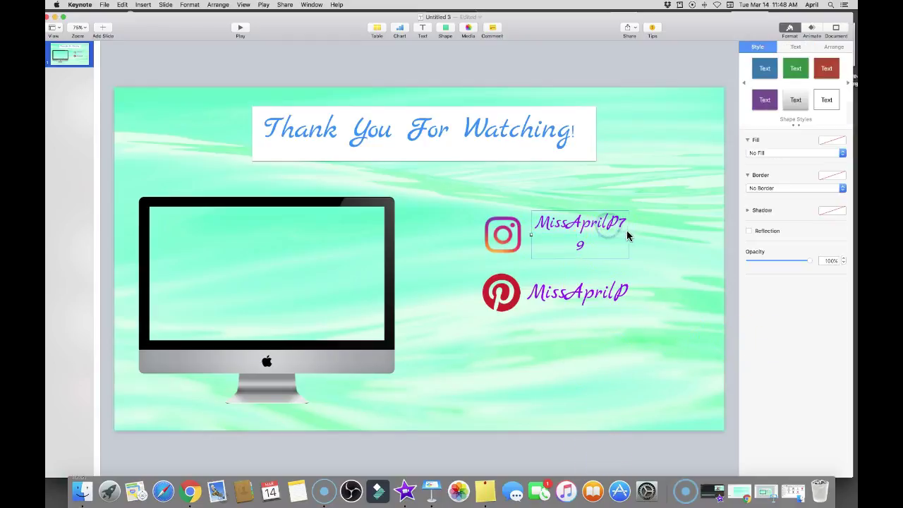
drag(628, 233, 637, 234)
drag(542, 290, 551, 291)
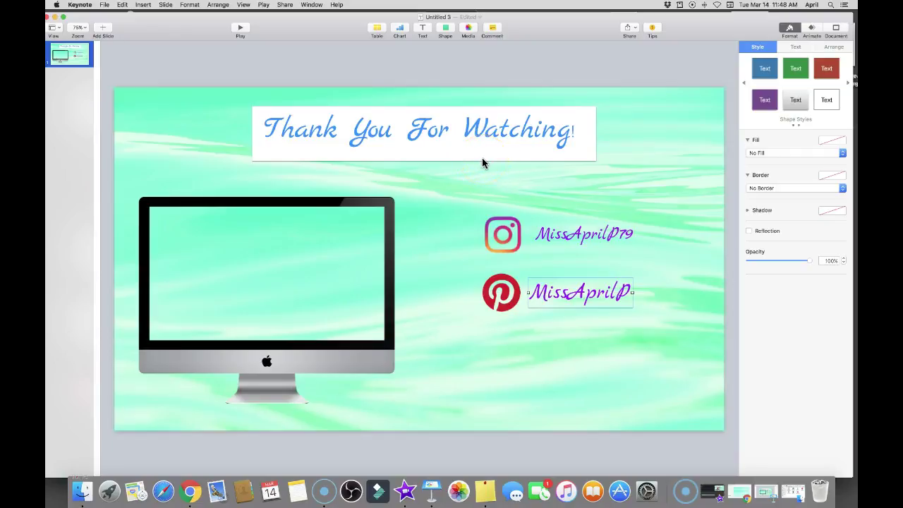
Give the title's white box a Twirl build-in and preview it.
click(815, 30)
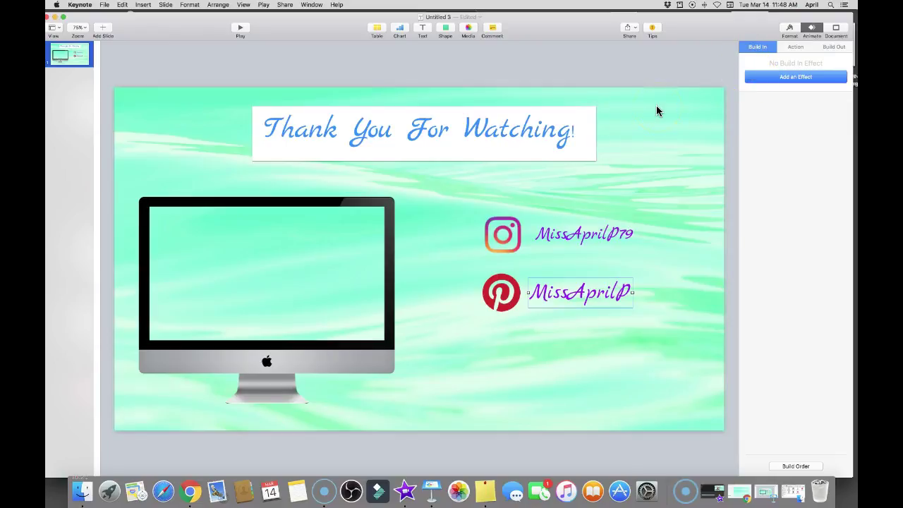
click(257, 113)
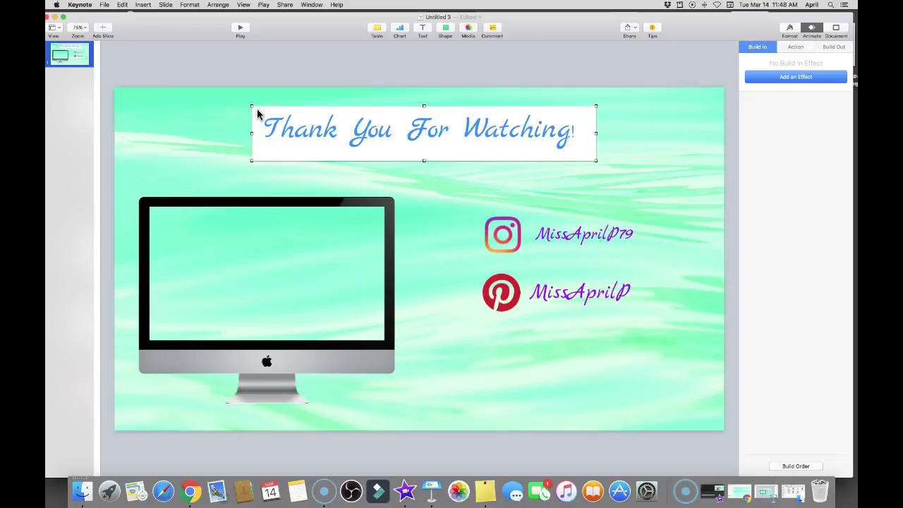
click(782, 80)
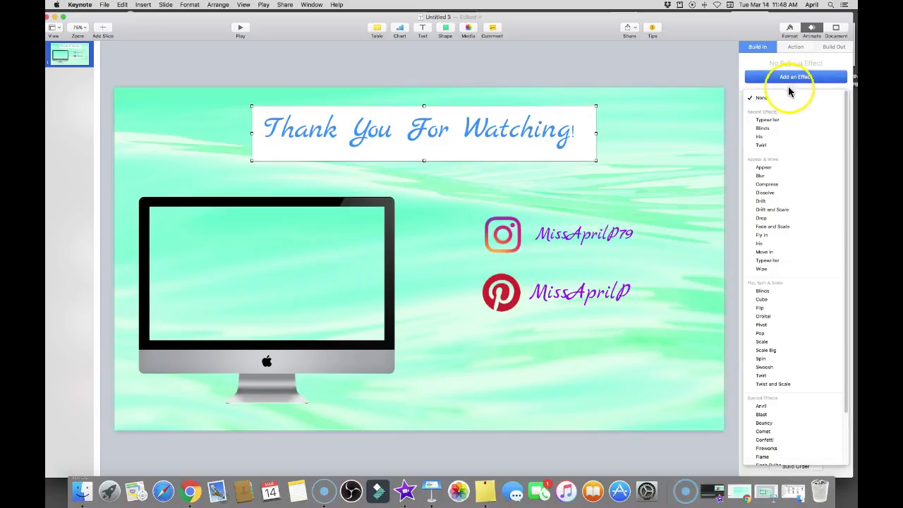
click(766, 147)
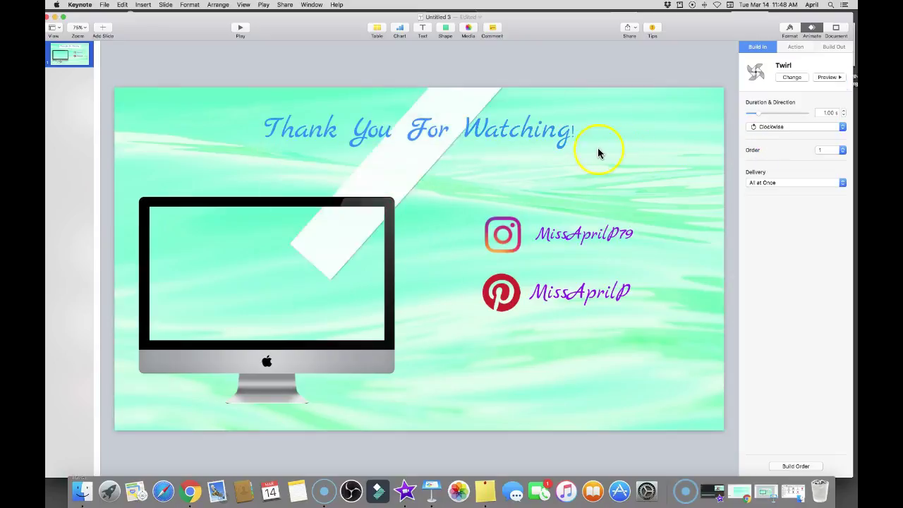
click(828, 77)
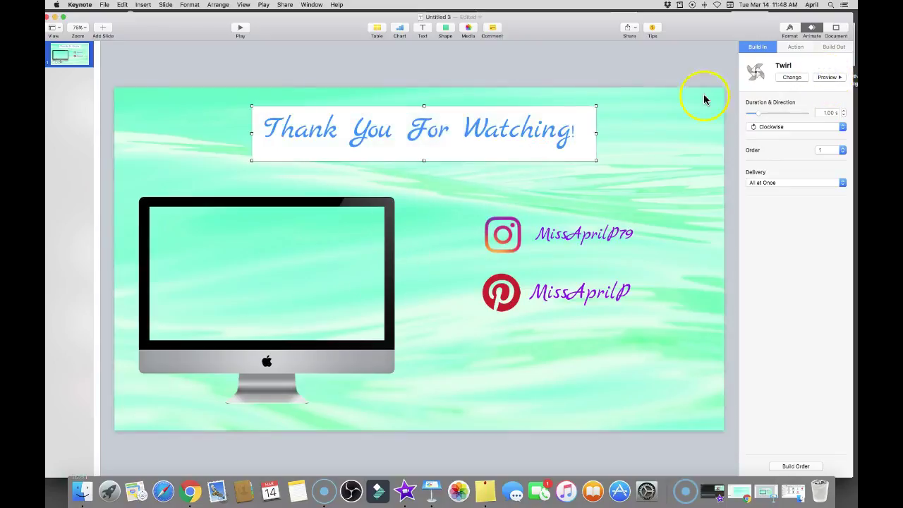
Give the 'Thank You For Watching!' text an Iris build-in and preview it.
click(396, 130)
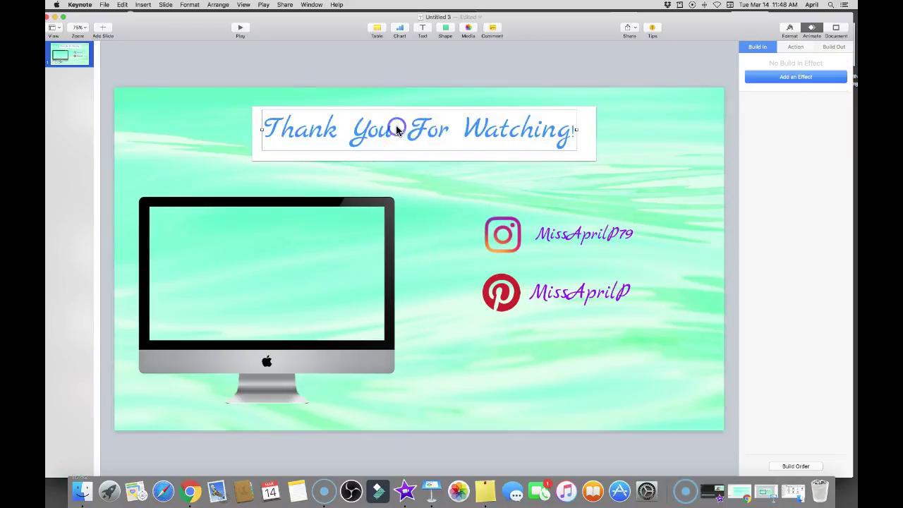
click(785, 78)
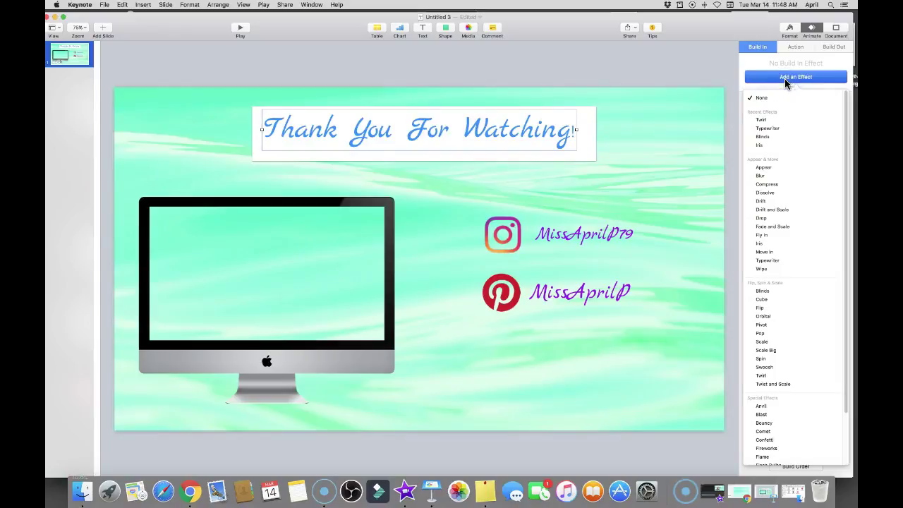
click(58, 480)
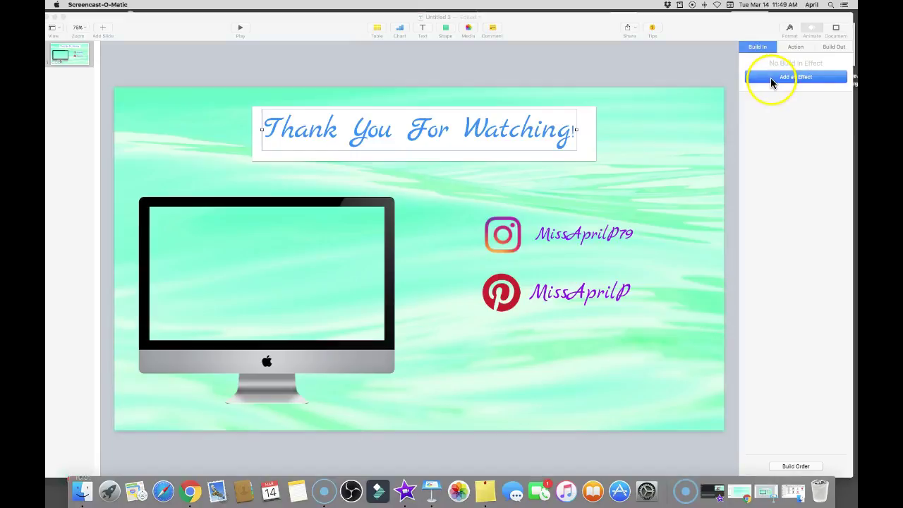
click(771, 77)
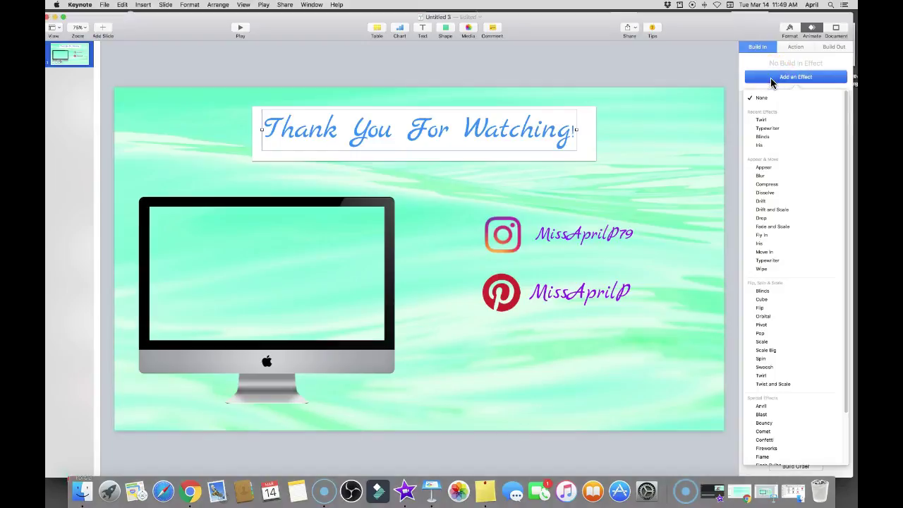
click(775, 144)
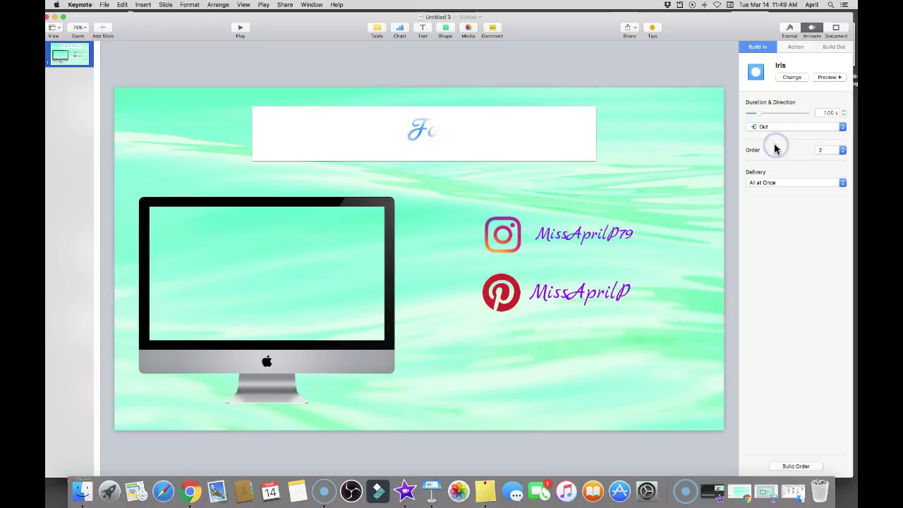
click(824, 79)
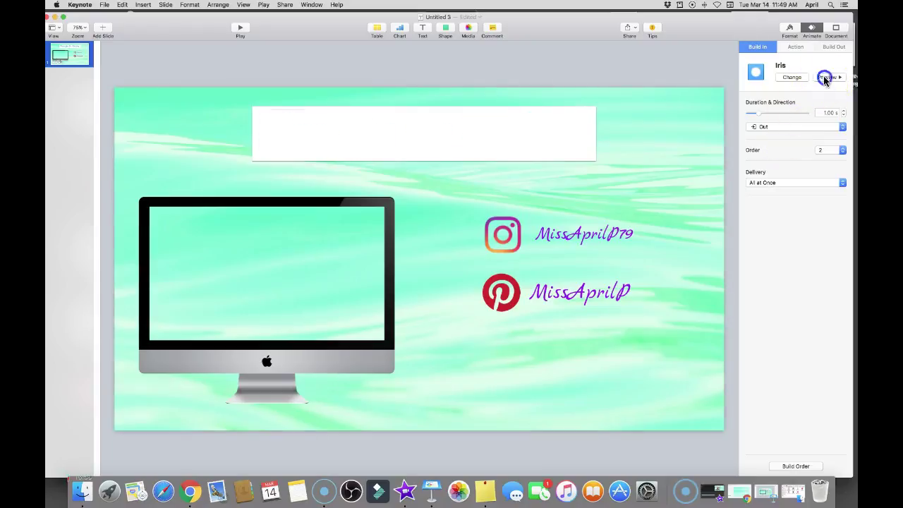
click(188, 317)
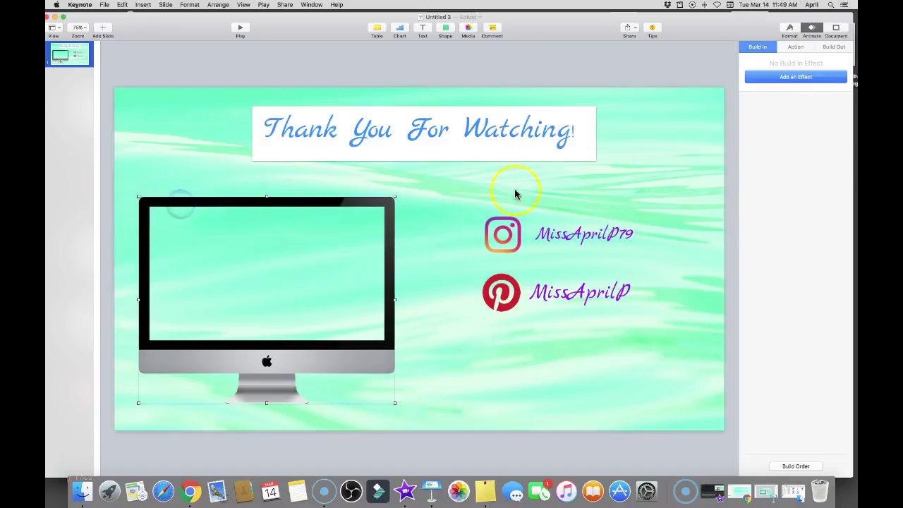
Give the iMac a Cube build-in effect.
click(776, 80)
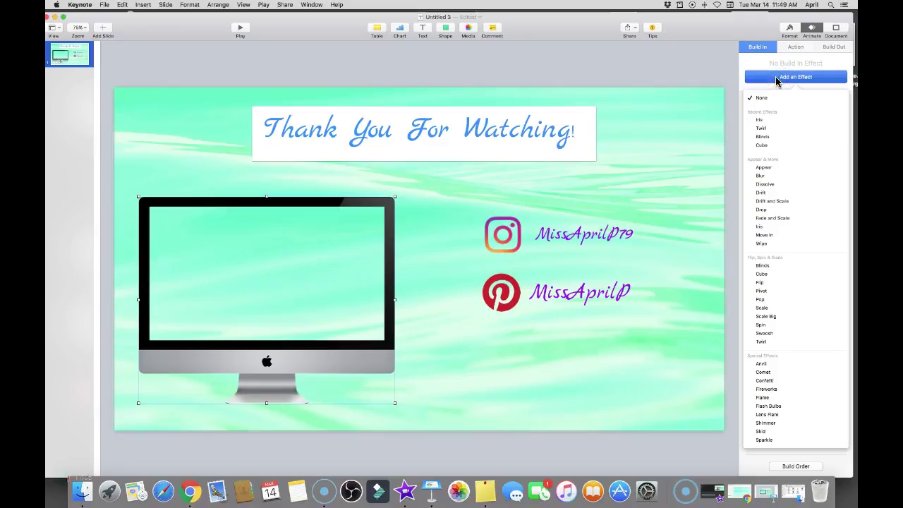
click(766, 146)
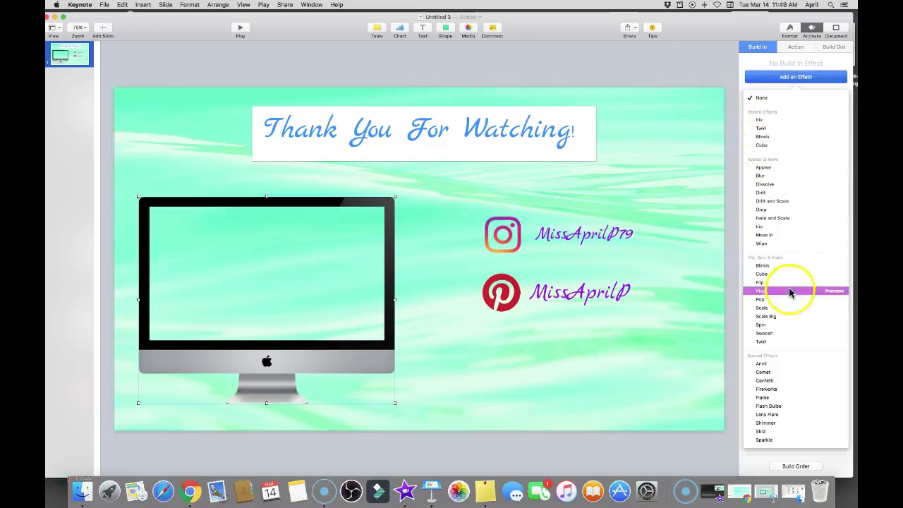
click(764, 145)
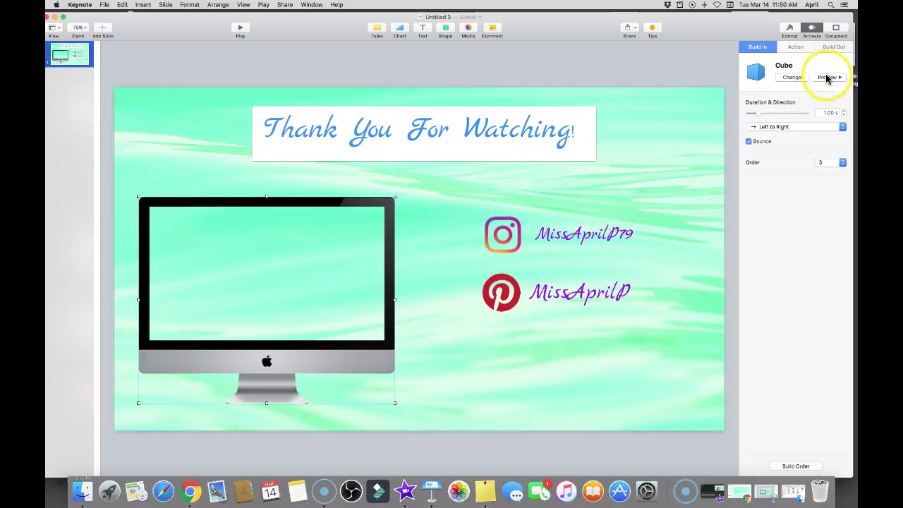
Give the Instagram and Pinterest icons Blinds build-in effects.
click(501, 235)
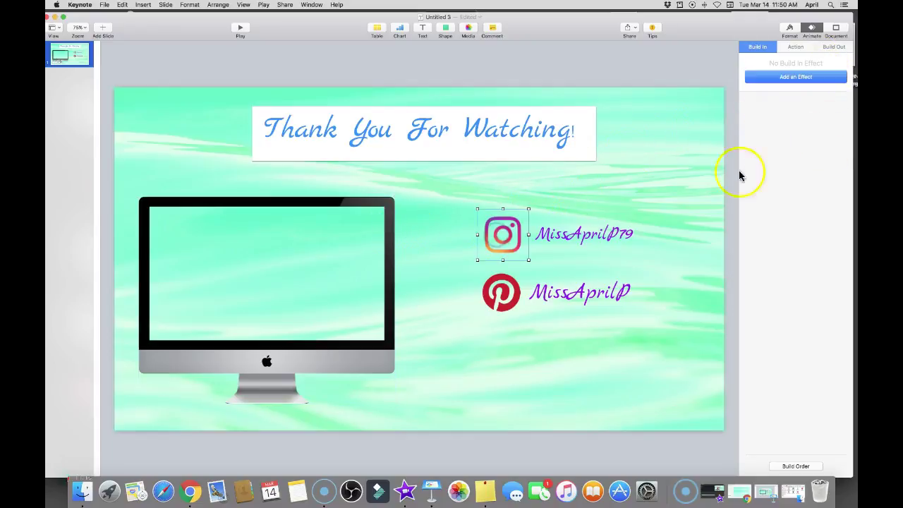
click(771, 77)
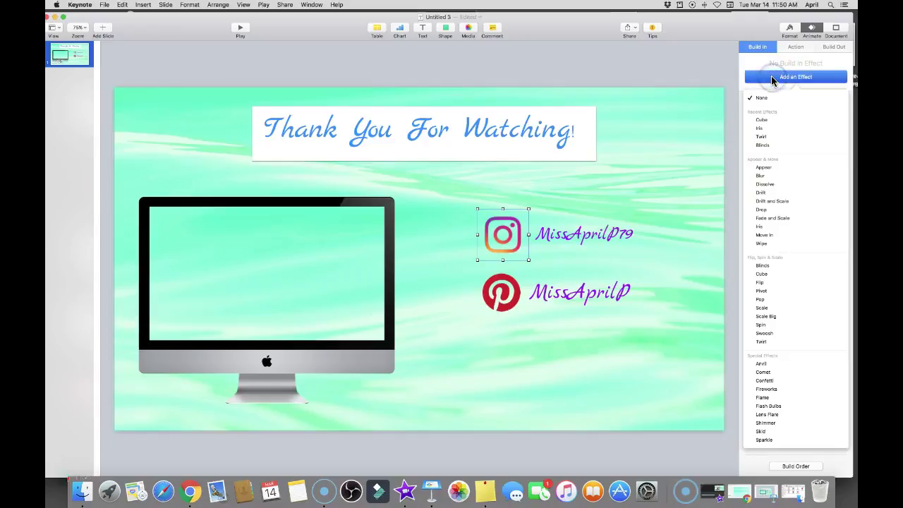
click(761, 145)
click(499, 294)
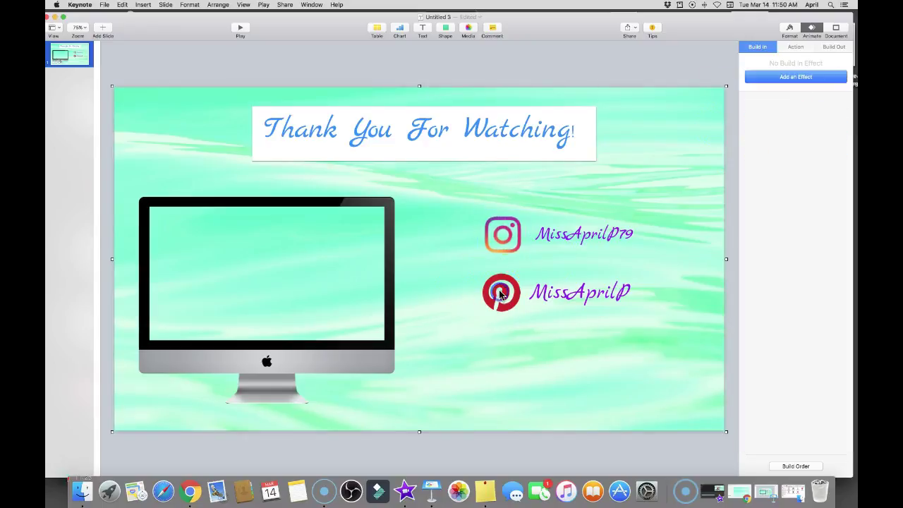
click(776, 77)
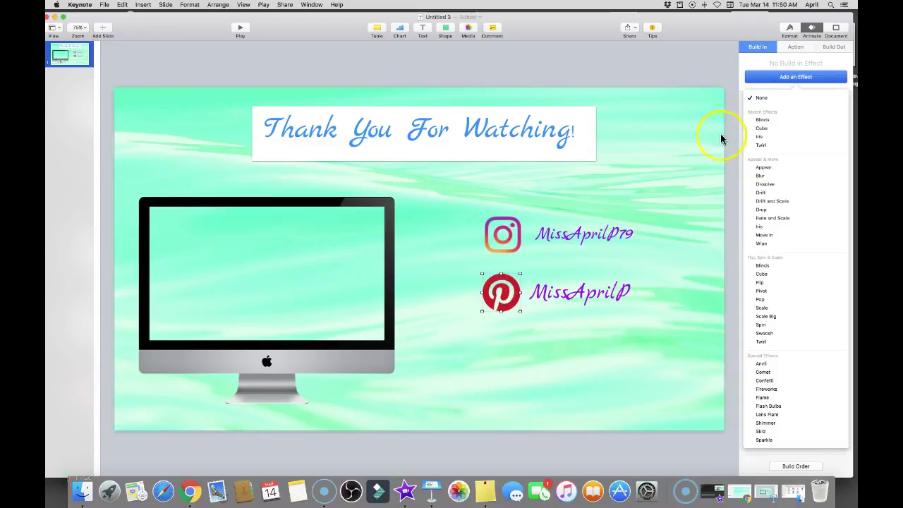
click(762, 120)
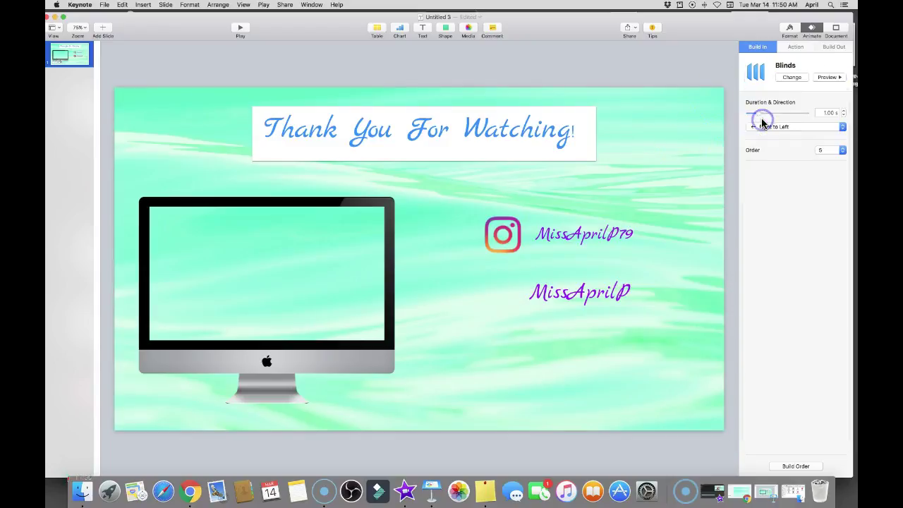
Give the Instagram and Pinterest handle texts Typewriter build-in effects.
click(571, 234)
click(784, 79)
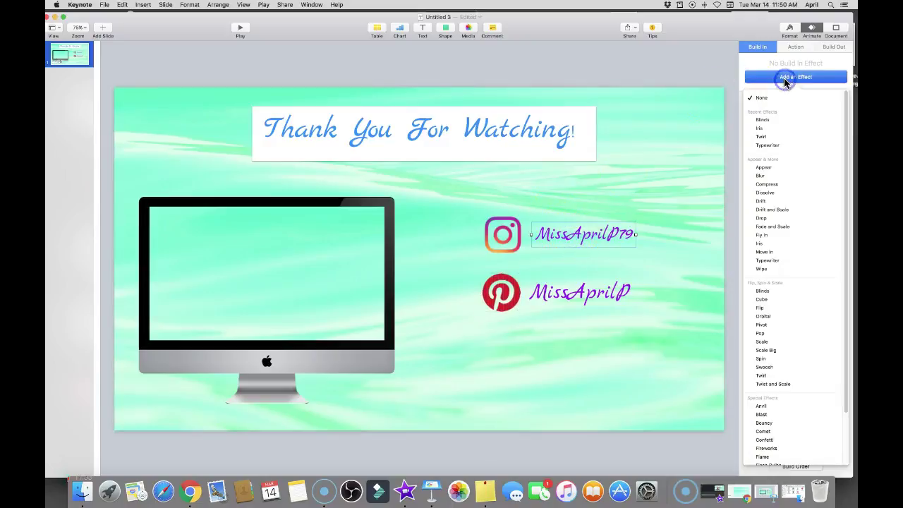
click(774, 147)
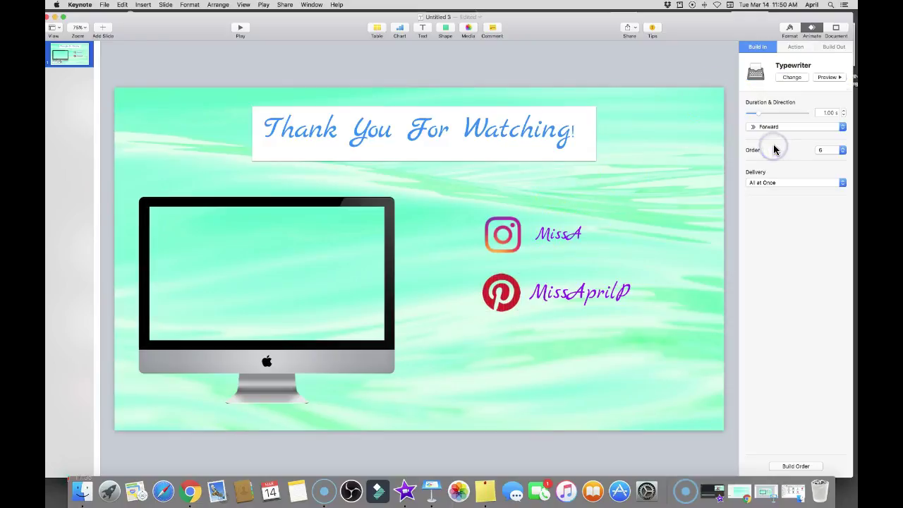
click(593, 295)
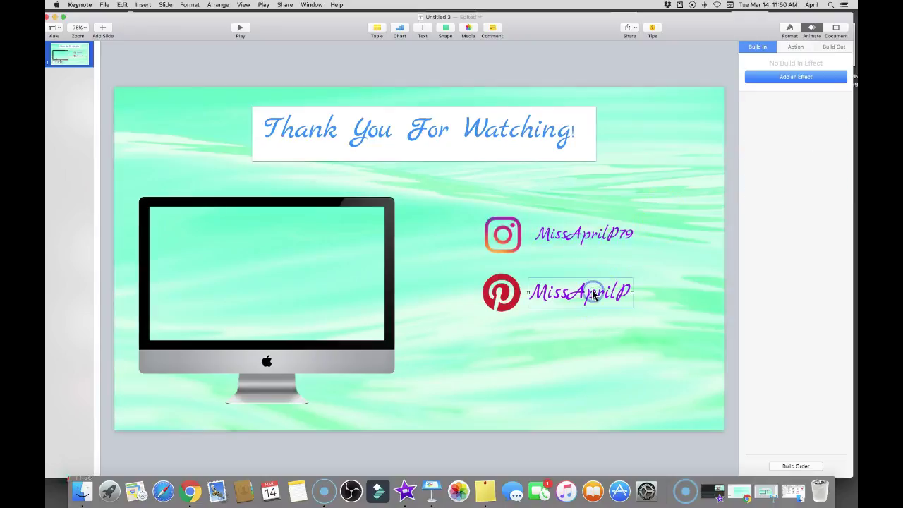
click(781, 80)
click(752, 121)
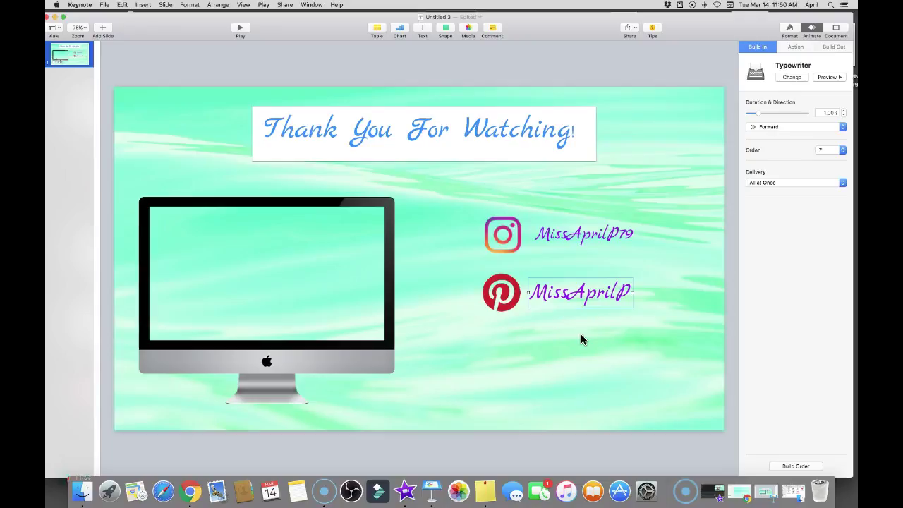
click(824, 78)
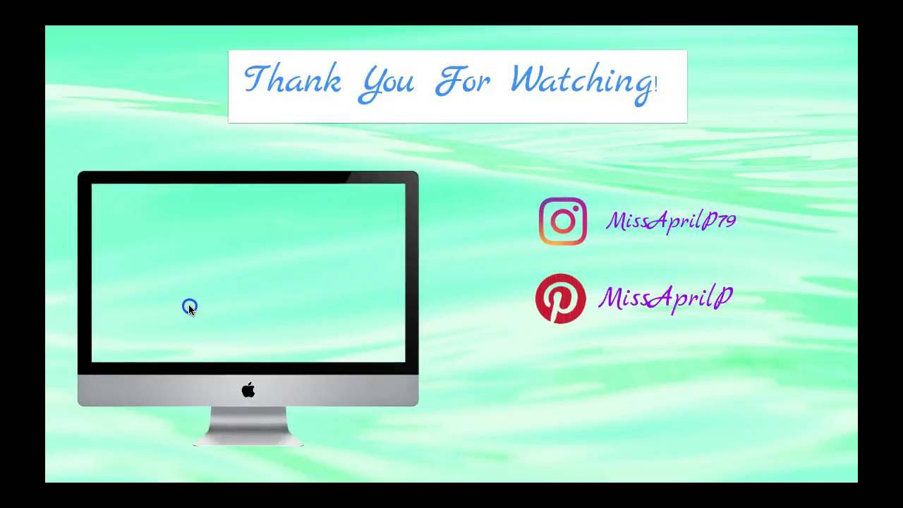
key(Escape)
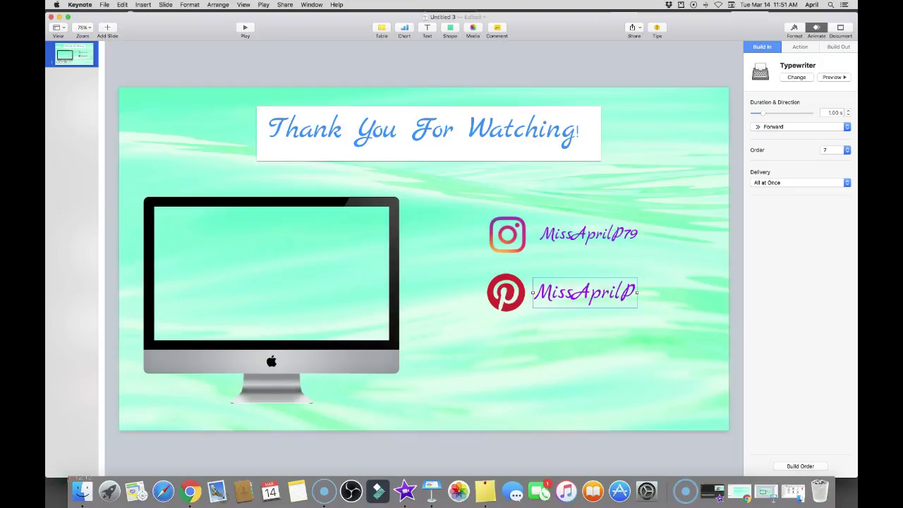
Export as a self-playing QuickTime movie with 1-second slide timing at 1080p, then continue to saving.
click(104, 5)
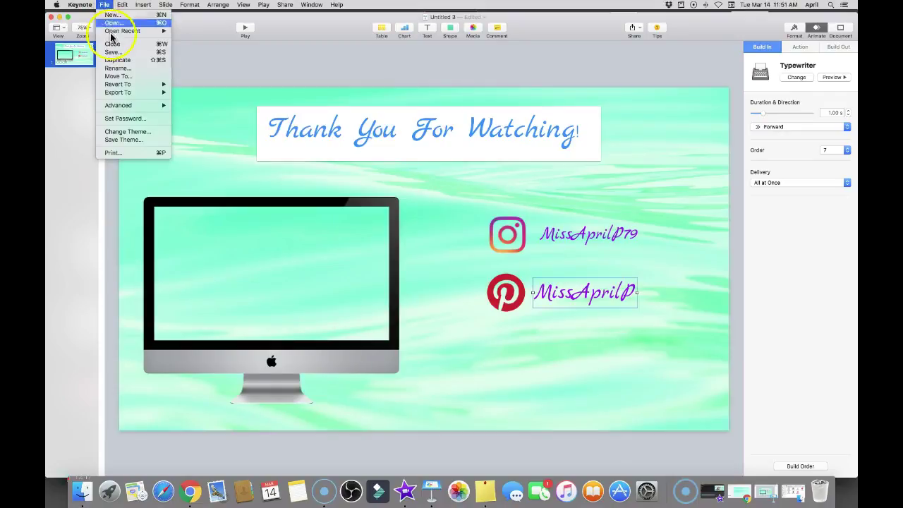
mouse_move(125, 93)
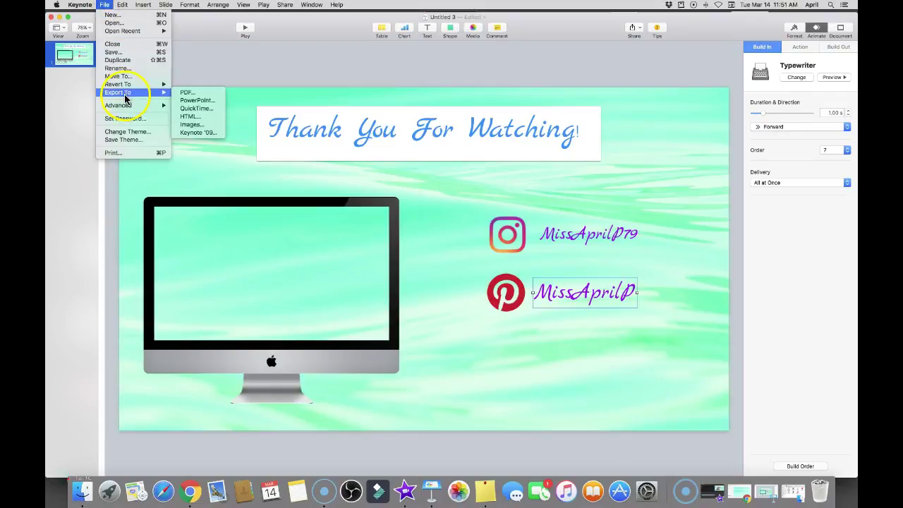
click(195, 109)
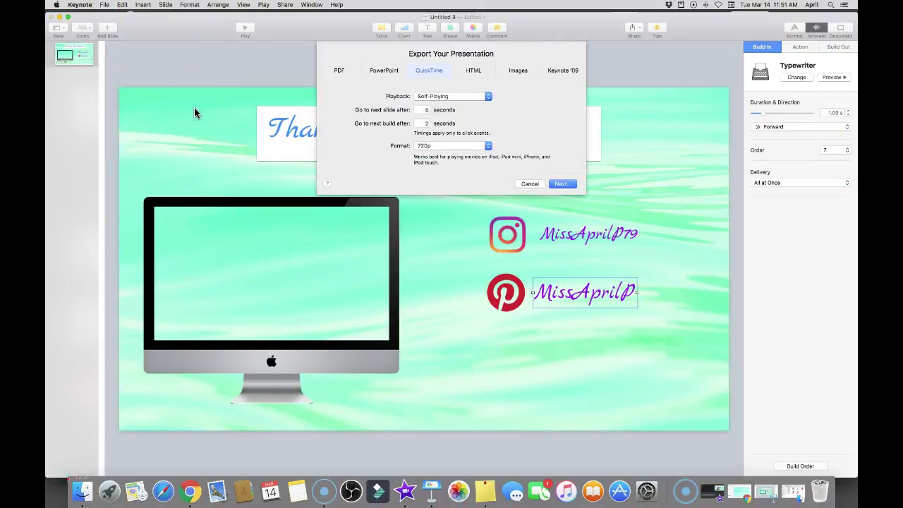
click(425, 109)
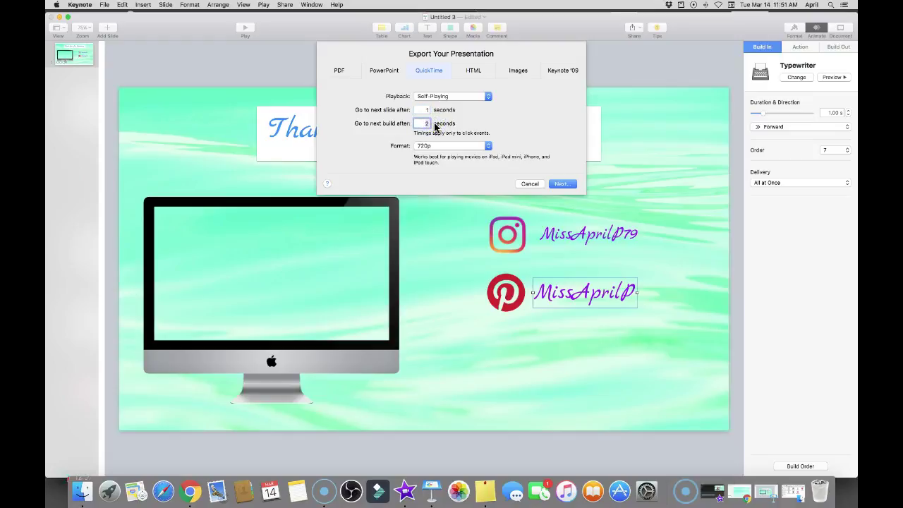
click(487, 146)
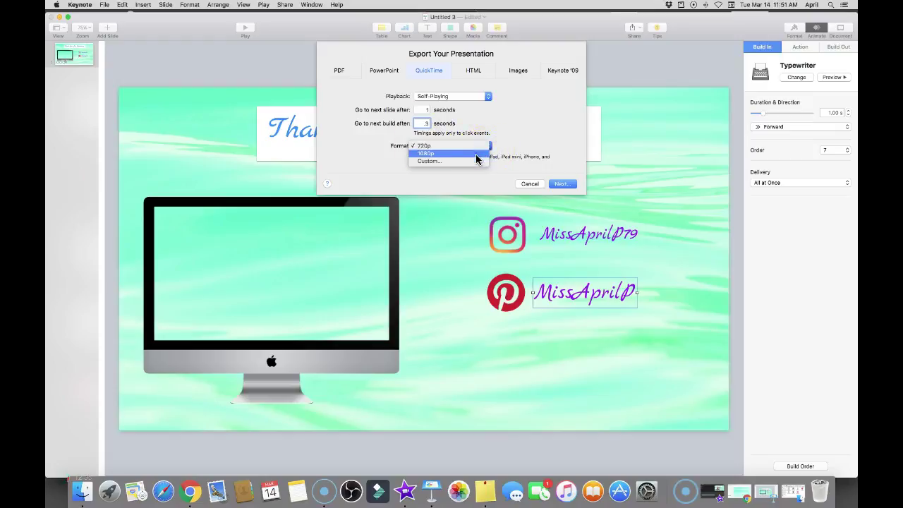
click(478, 153)
click(562, 184)
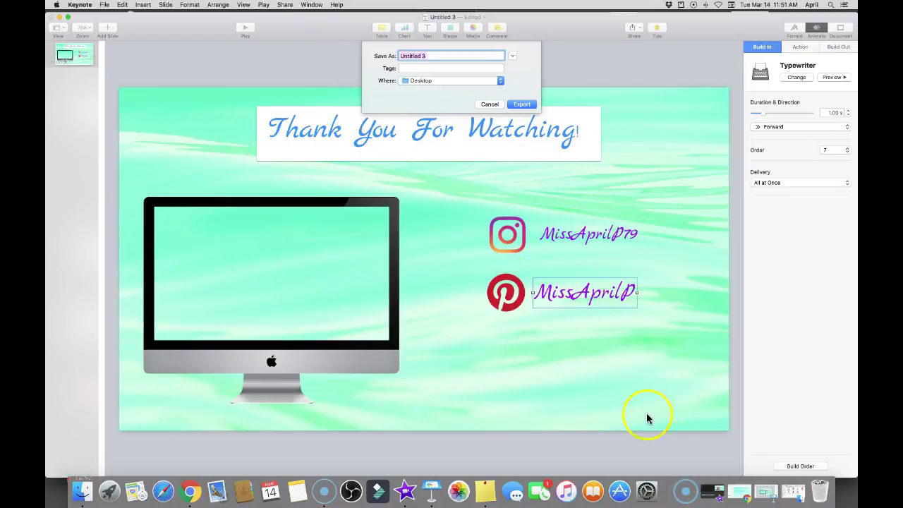
Set the end-screen clip's speed to Fast 2x in iMovie.
click(712, 491)
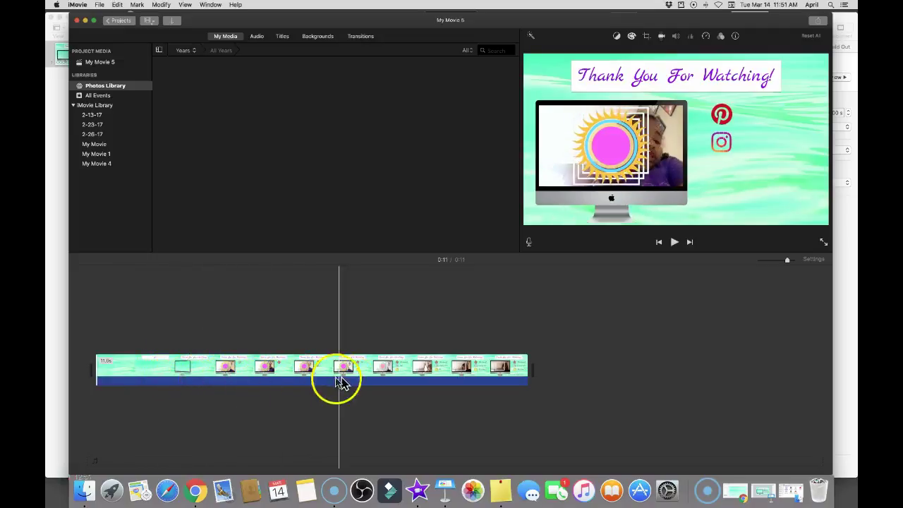
click(706, 36)
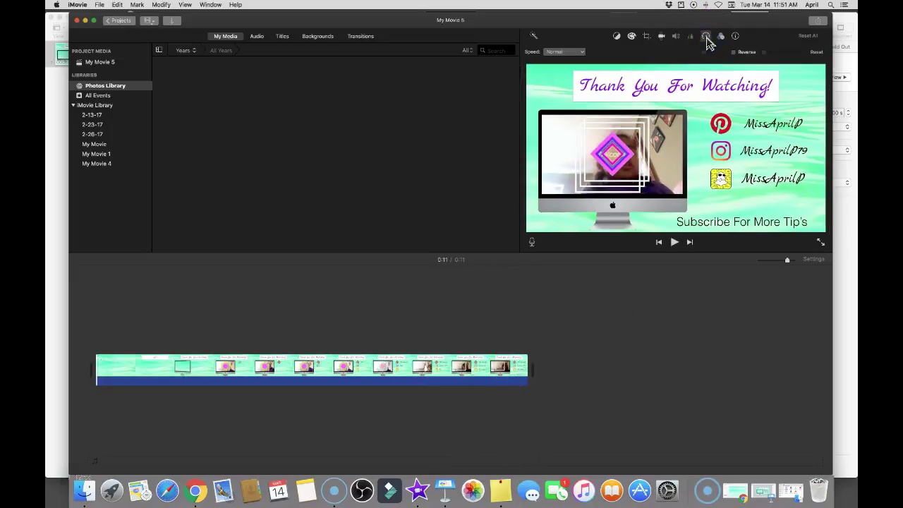
click(564, 51)
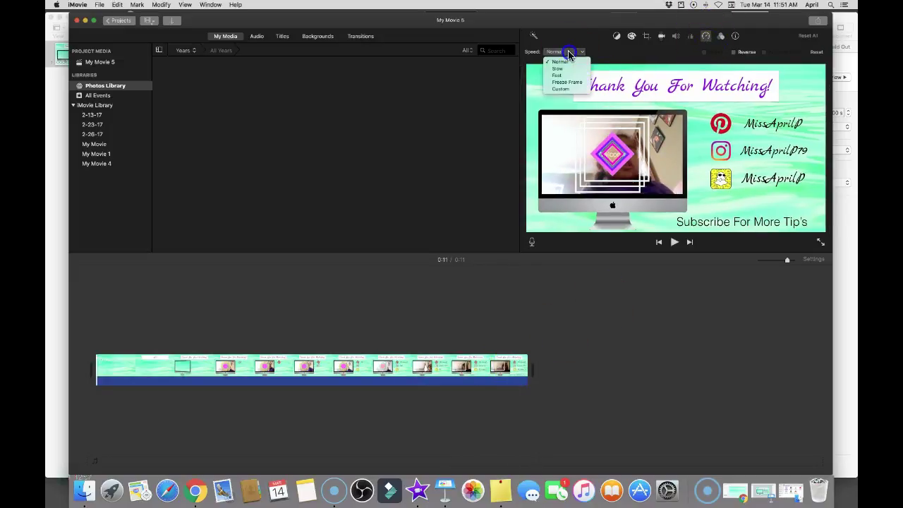
click(565, 75)
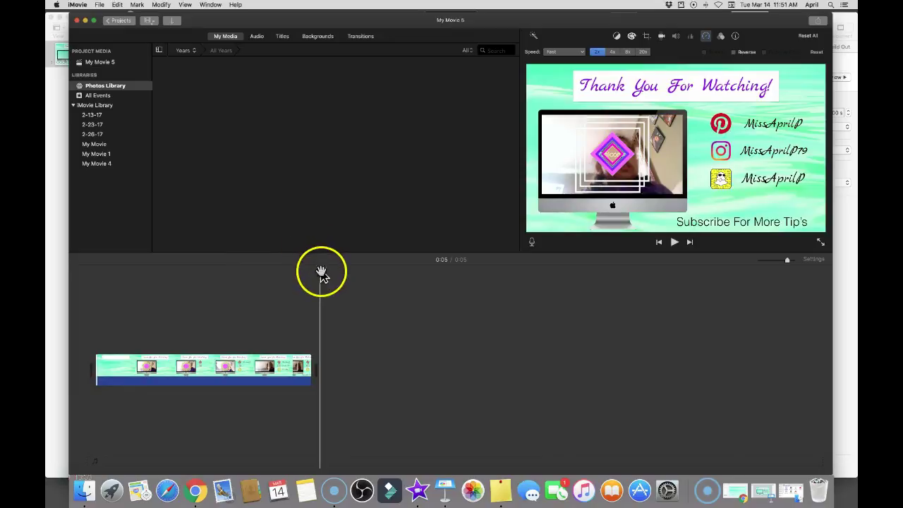
Deselect the clip and return the playhead to the movie's start.
click(281, 275)
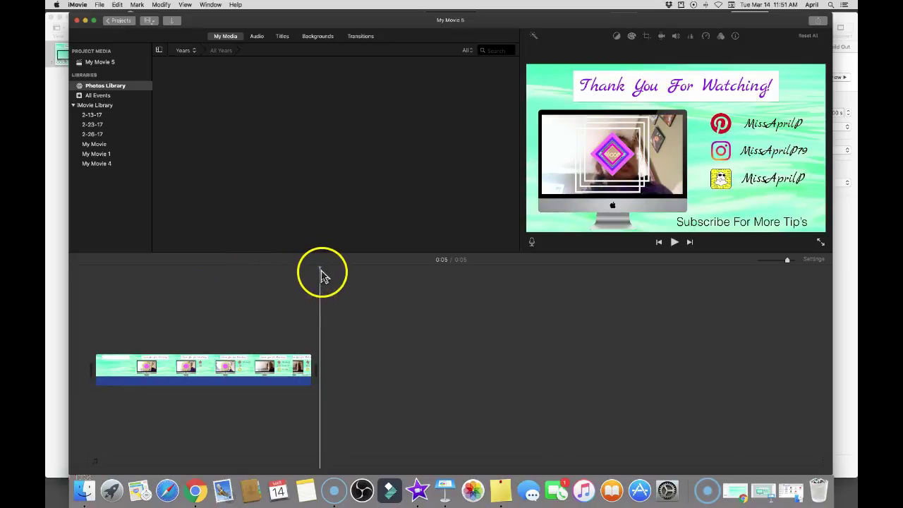
click(321, 270)
drag(321, 270, 98, 270)
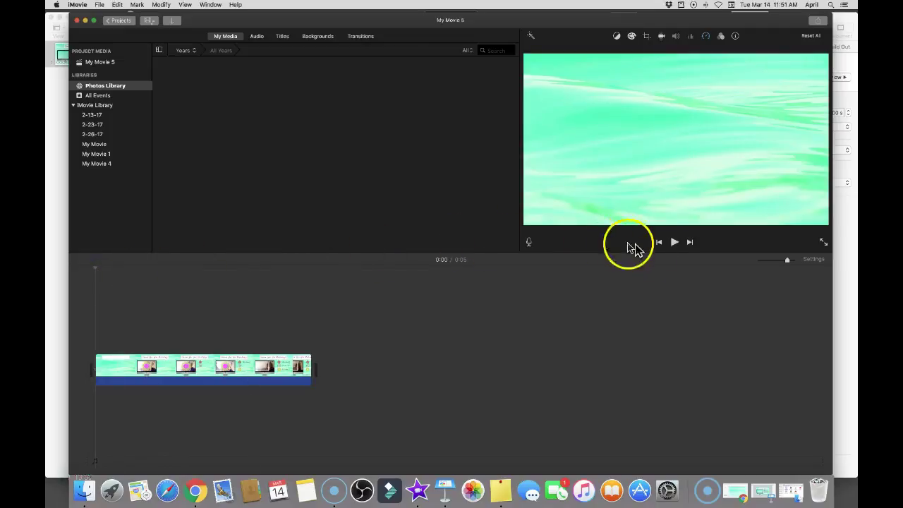
Play the 5-second clip through to the final 'Thank You For Watching!' frame.
click(674, 244)
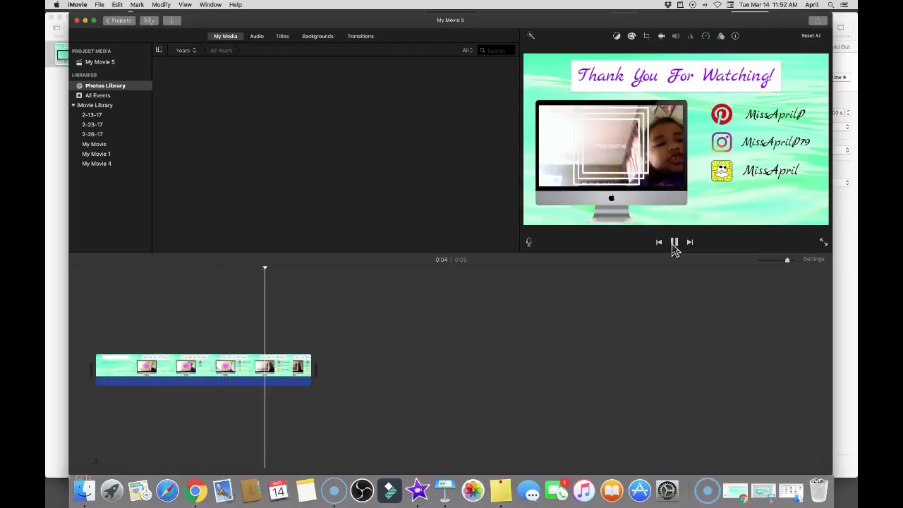
click(674, 243)
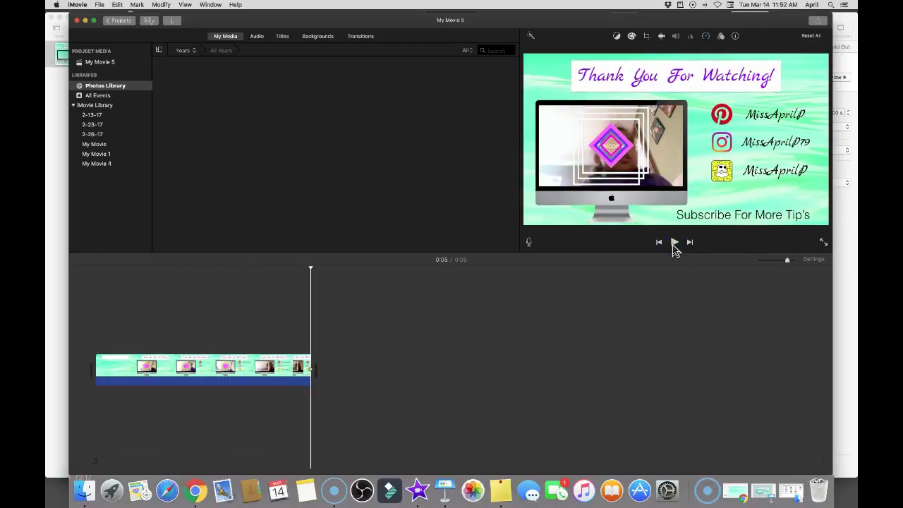